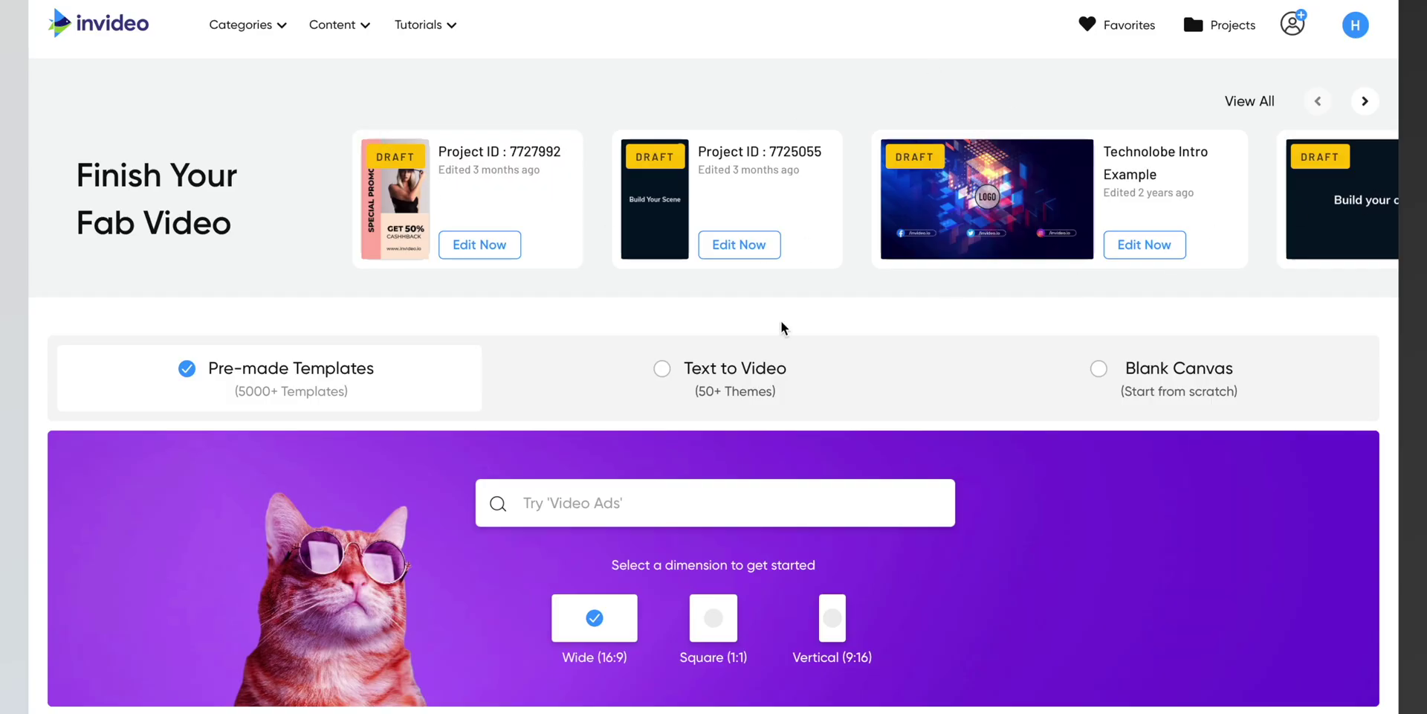
# Switch the template format to Vertical (9:16) and page through the trending templates
pyautogui.scroll(-3, 953, 398)
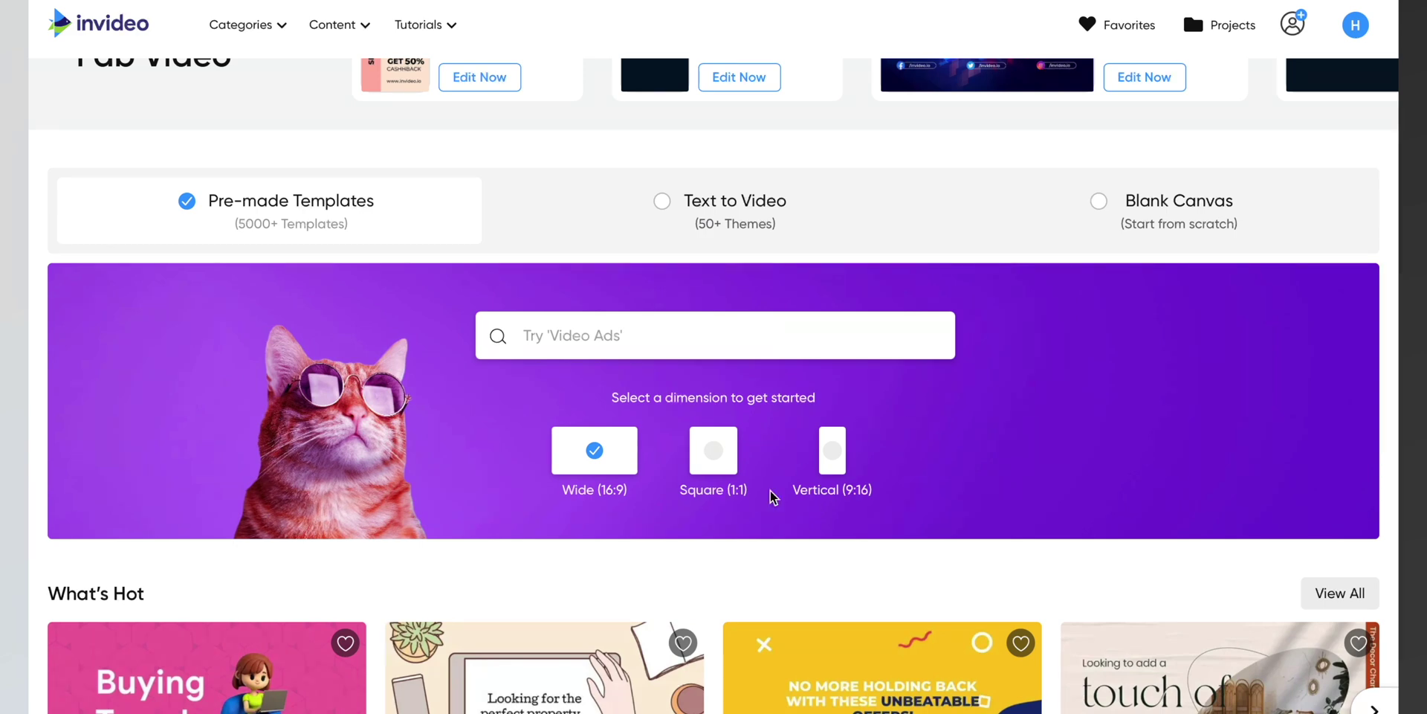
pyautogui.click(837, 469)
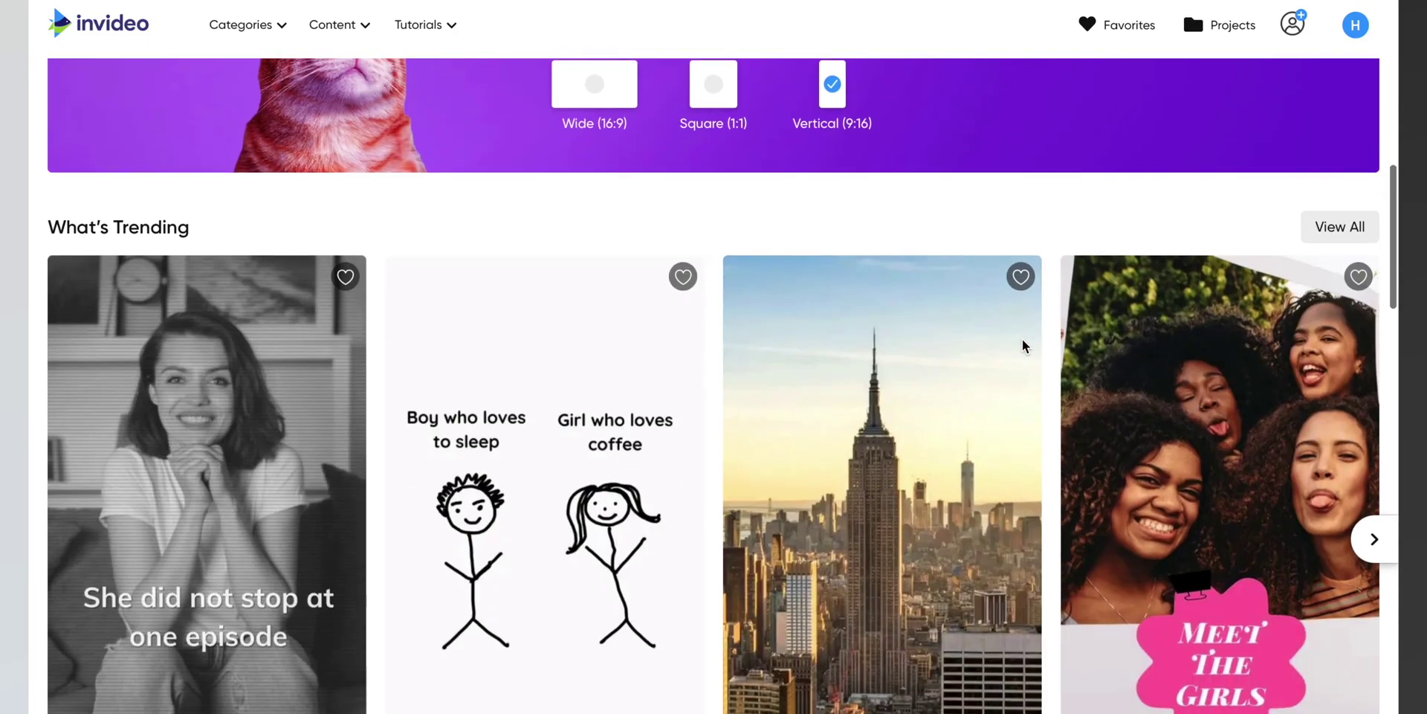
pyautogui.scroll(-8, 1022, 342)
pyautogui.scroll(5, 1025, 343)
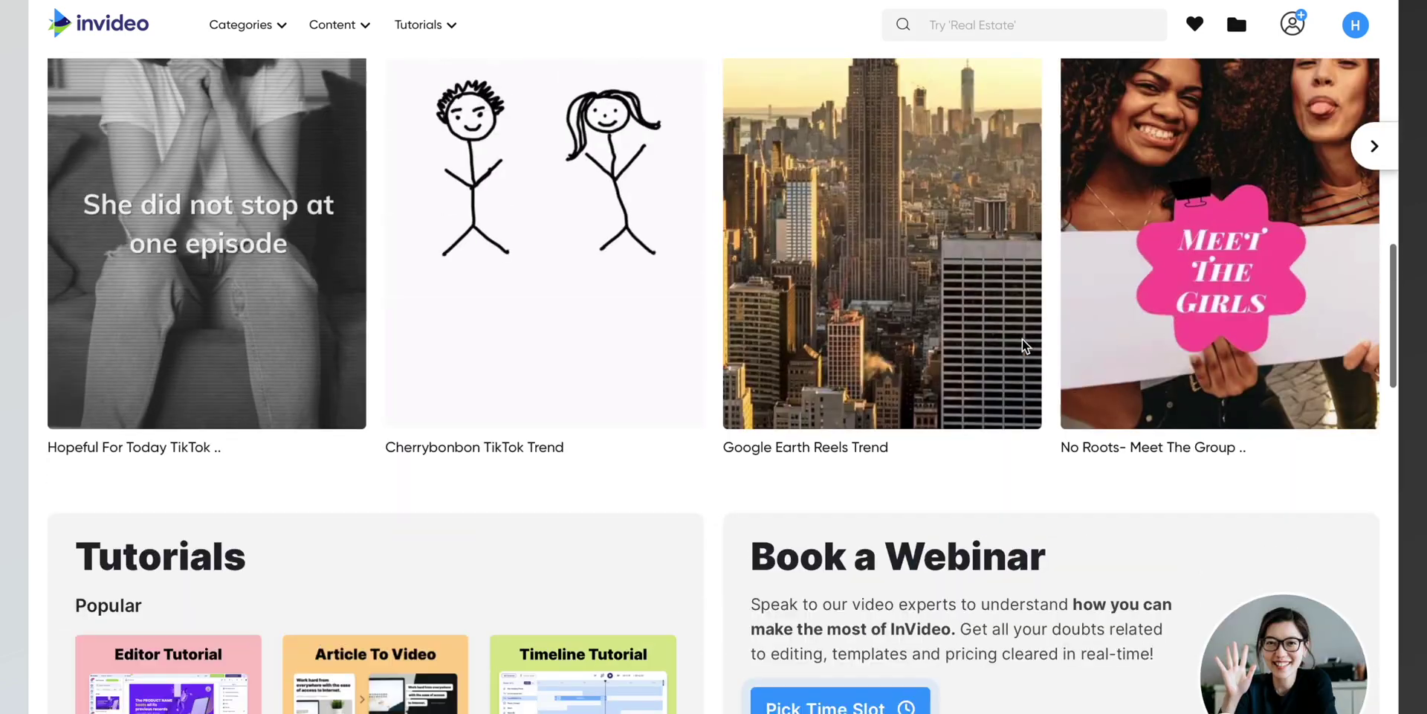
pyautogui.scroll(1, 1023, 337)
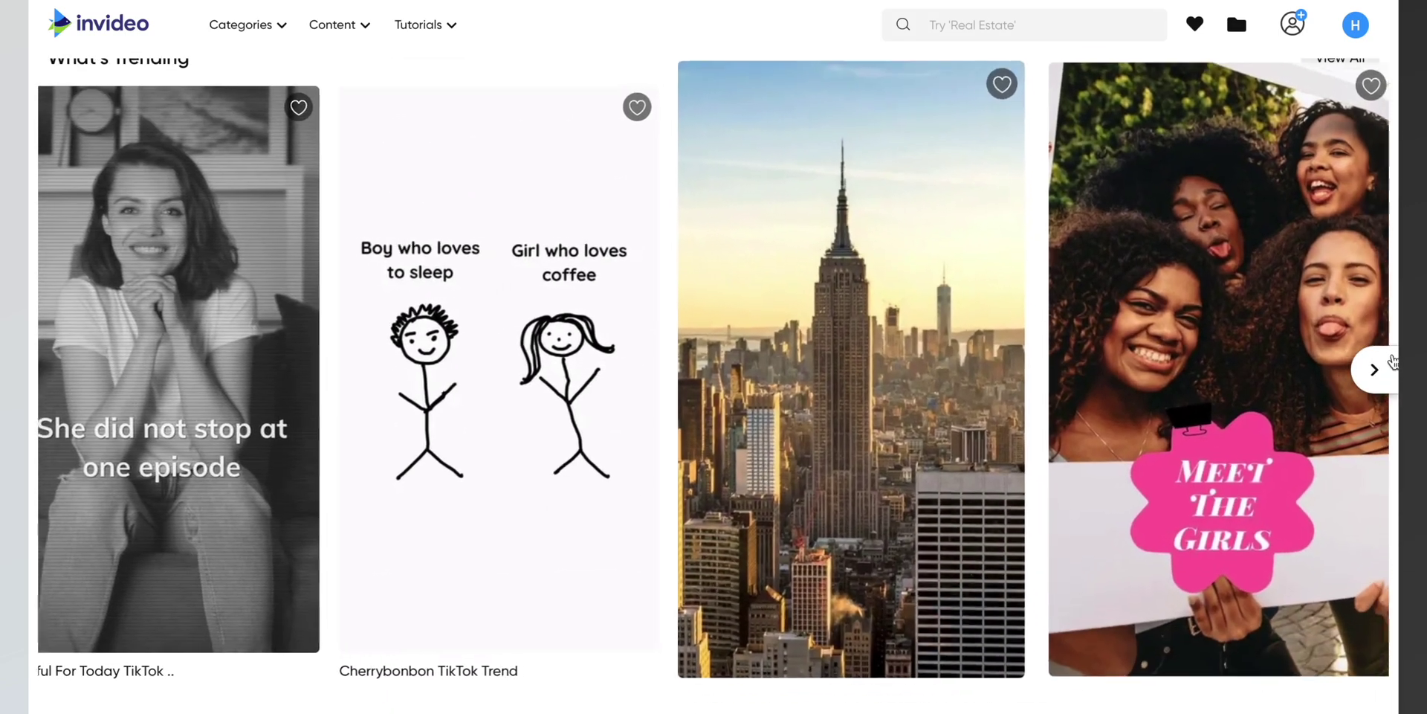
pyautogui.click(1376, 369)
# Preview the Mixed Media Portrait template, close it, and start from a blank canvas
pyautogui.click(1264, 368)
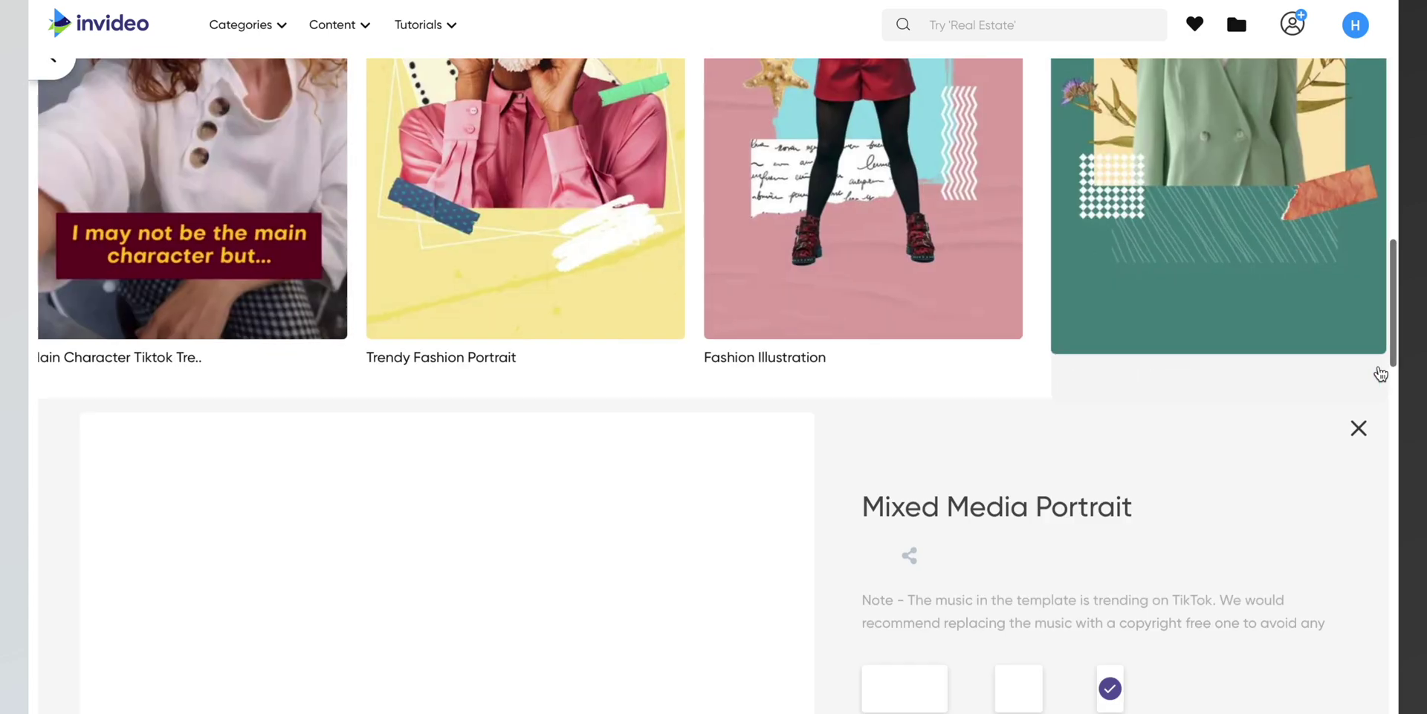
pyautogui.scroll(5, 1220, 372)
pyautogui.scroll(3, 1229, 407)
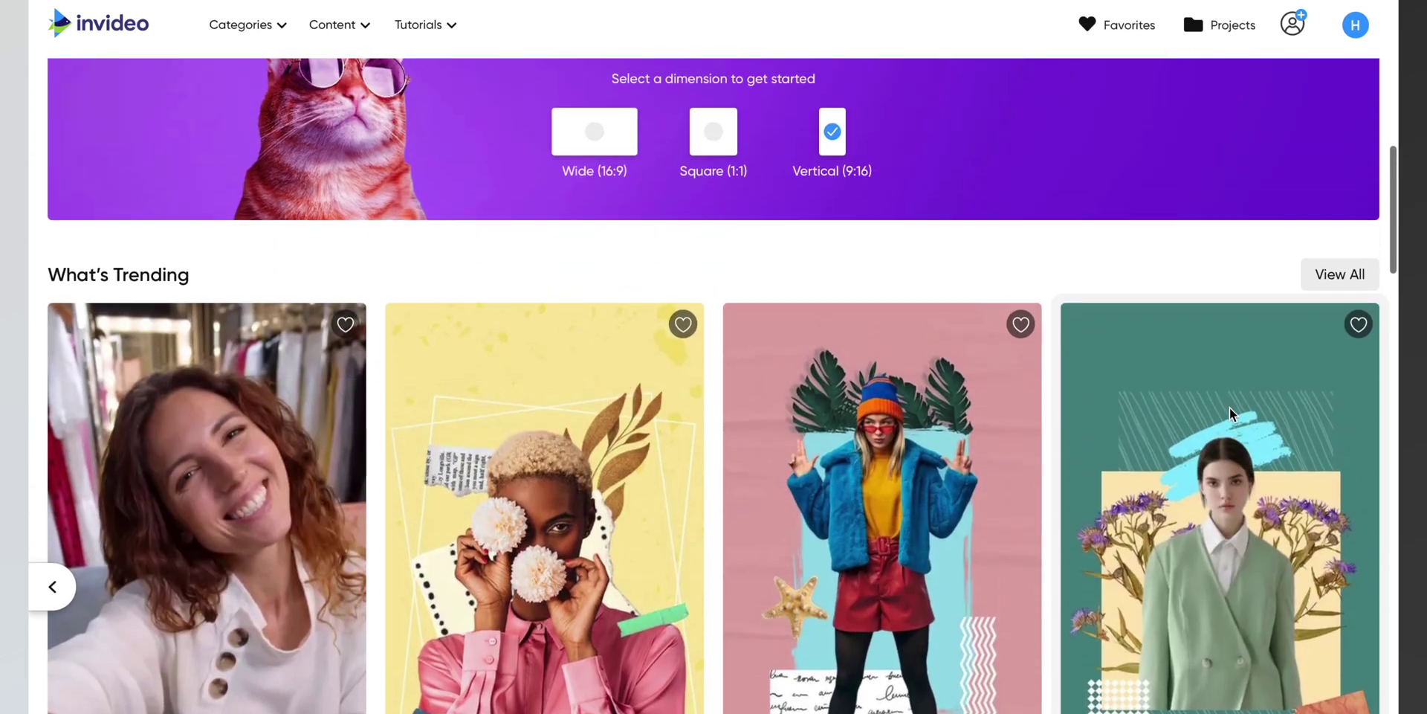
pyautogui.scroll(-5, 1243, 412)
pyautogui.click(1360, 559)
pyautogui.scroll(10, 1176, 446)
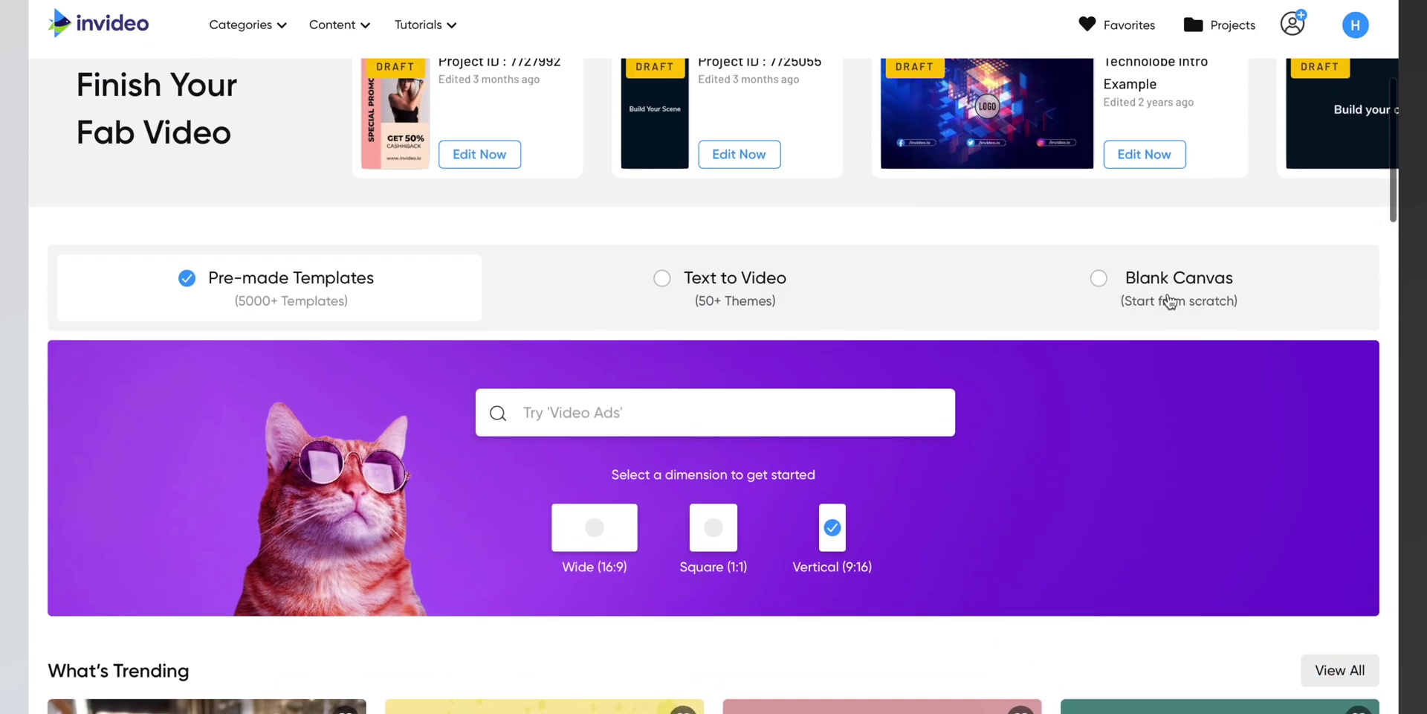
pyautogui.click(1171, 301)
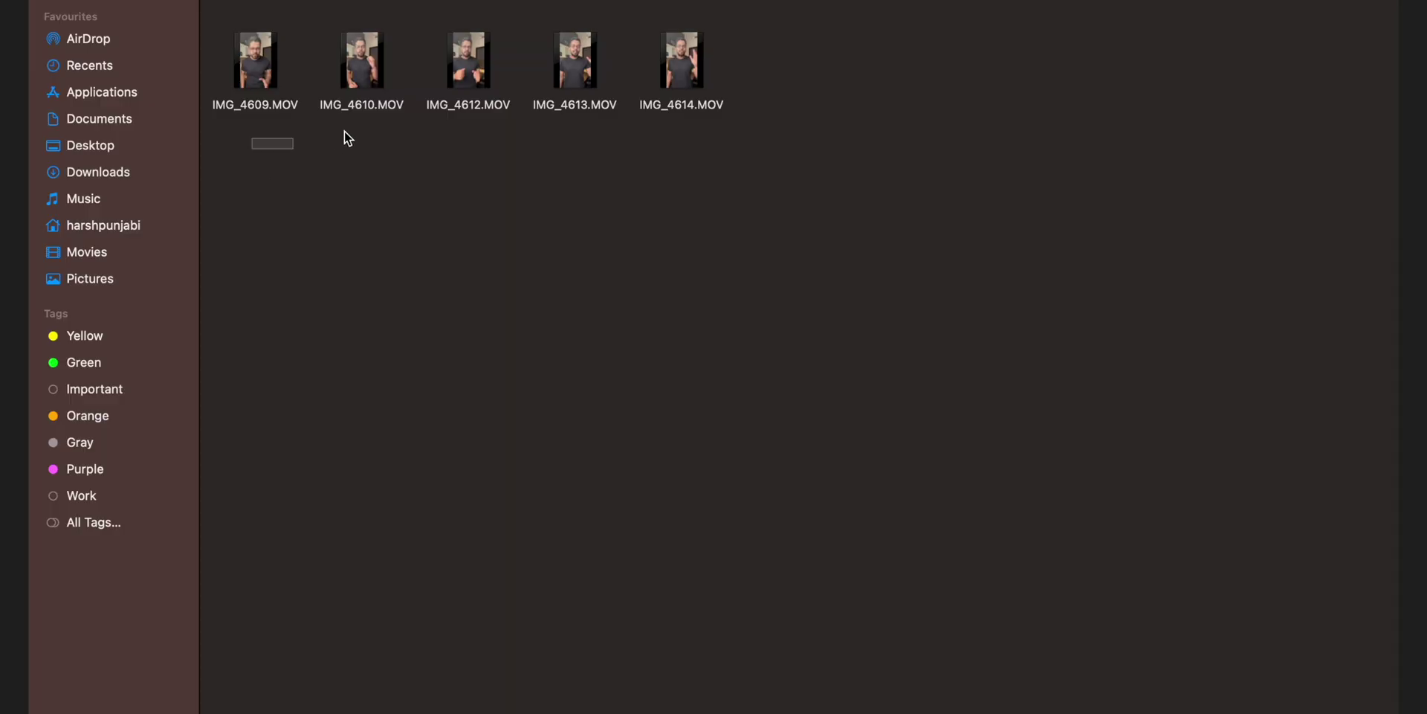
# Marquee-select the five clips IMG_4609–IMG_4614 in Finder, then clear the selection
pyautogui.moveTo(345, 130); pyautogui.dragTo(690, 65)
pyautogui.click(589, 208)
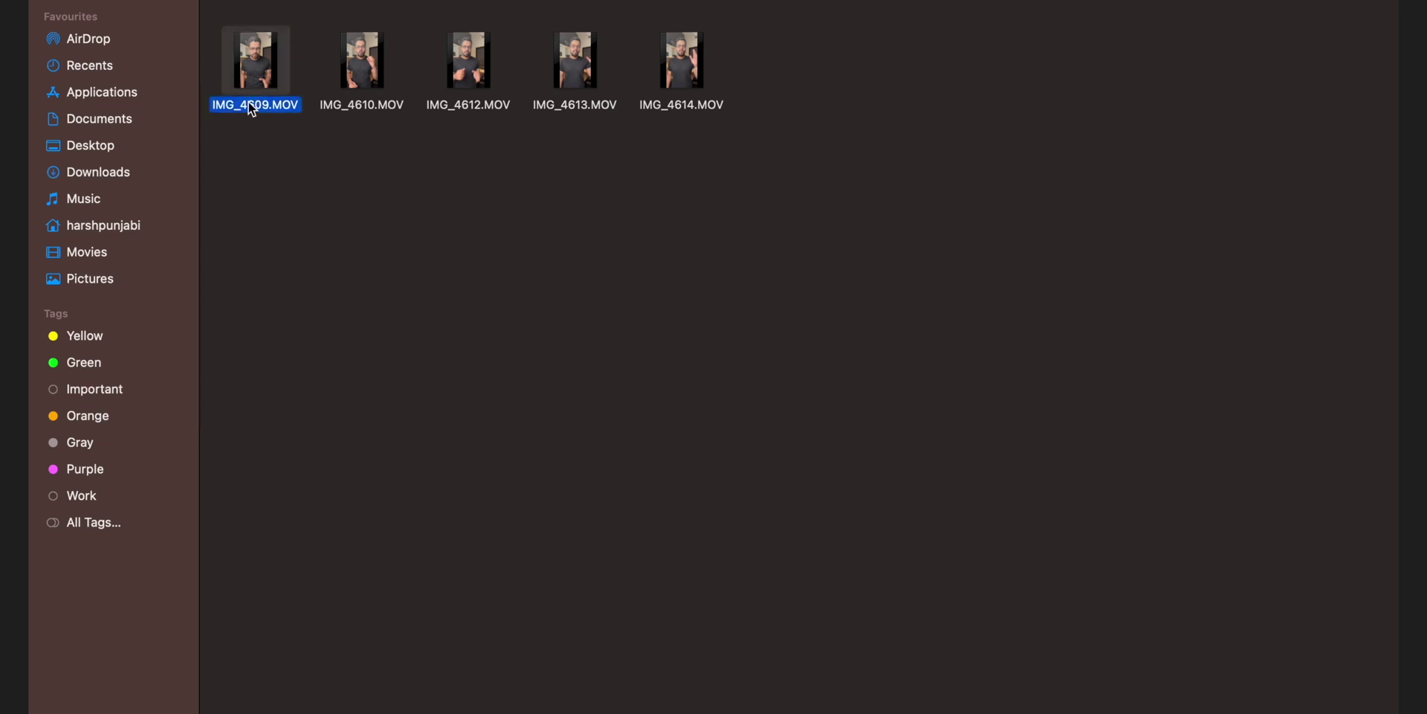
# Confirm the name Intro.MOV and rename IMG_4612.MOV to start with 'Tip'
pyautogui.press('Return')
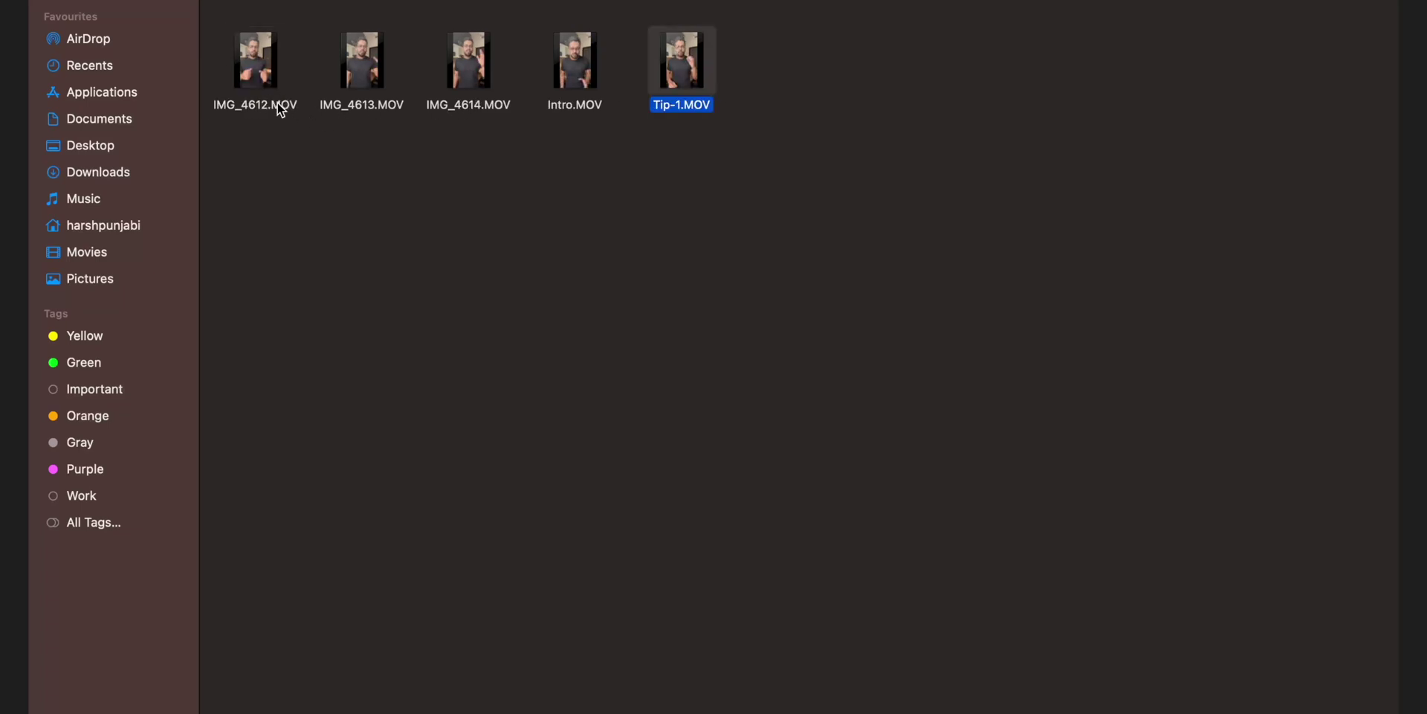
pyautogui.press('Return')
pyautogui.write('Tip')
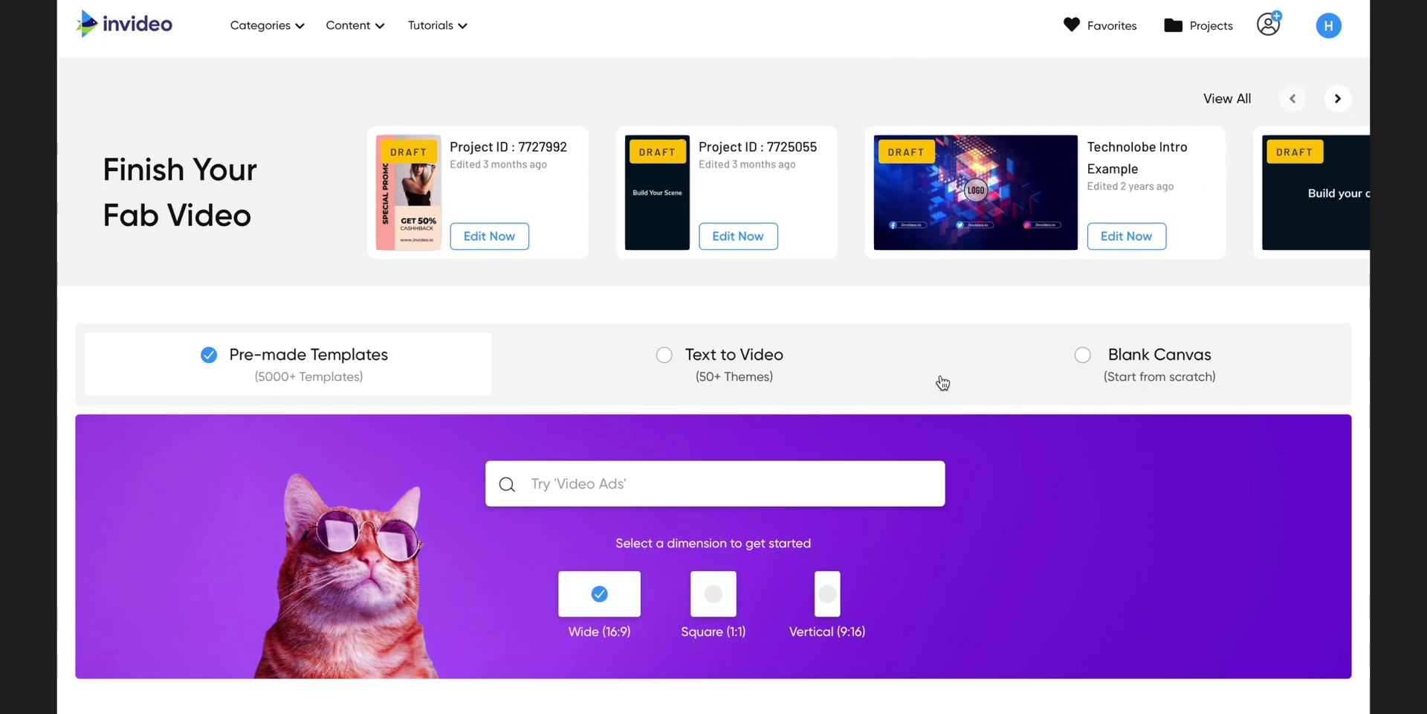
# Switch the template format to Vertical (9:16) and browse the next trending templates
pyautogui.scroll(-2, 941, 382)
pyautogui.scroll(-1, 943, 381)
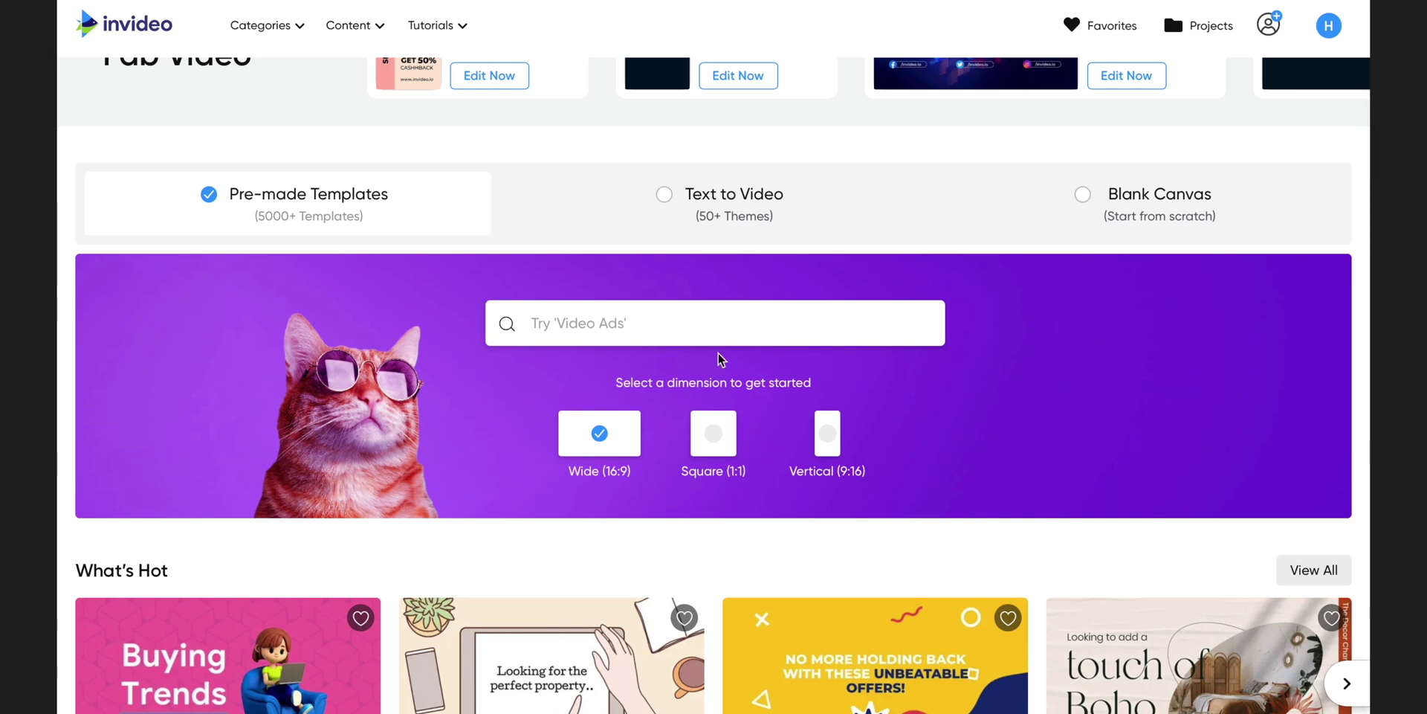
pyautogui.click(831, 450)
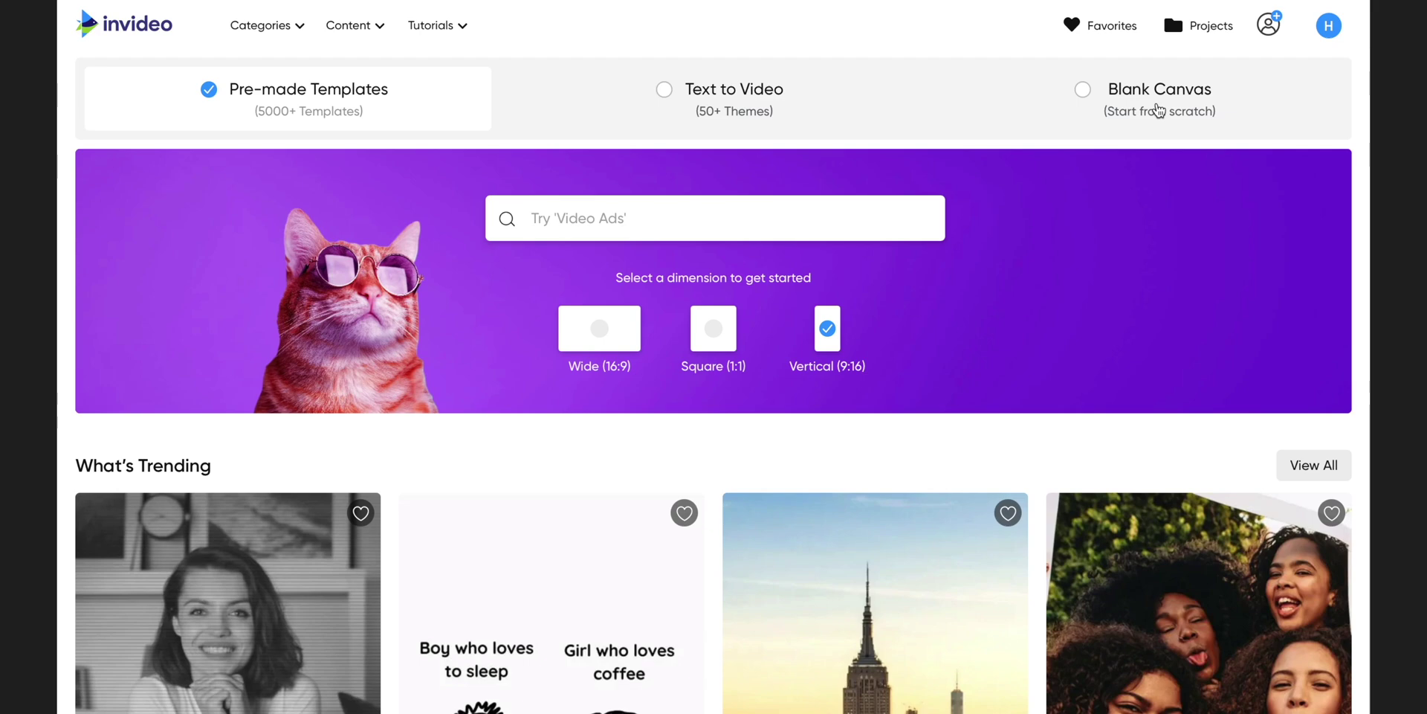
pyautogui.scroll(-3, 1011, 332)
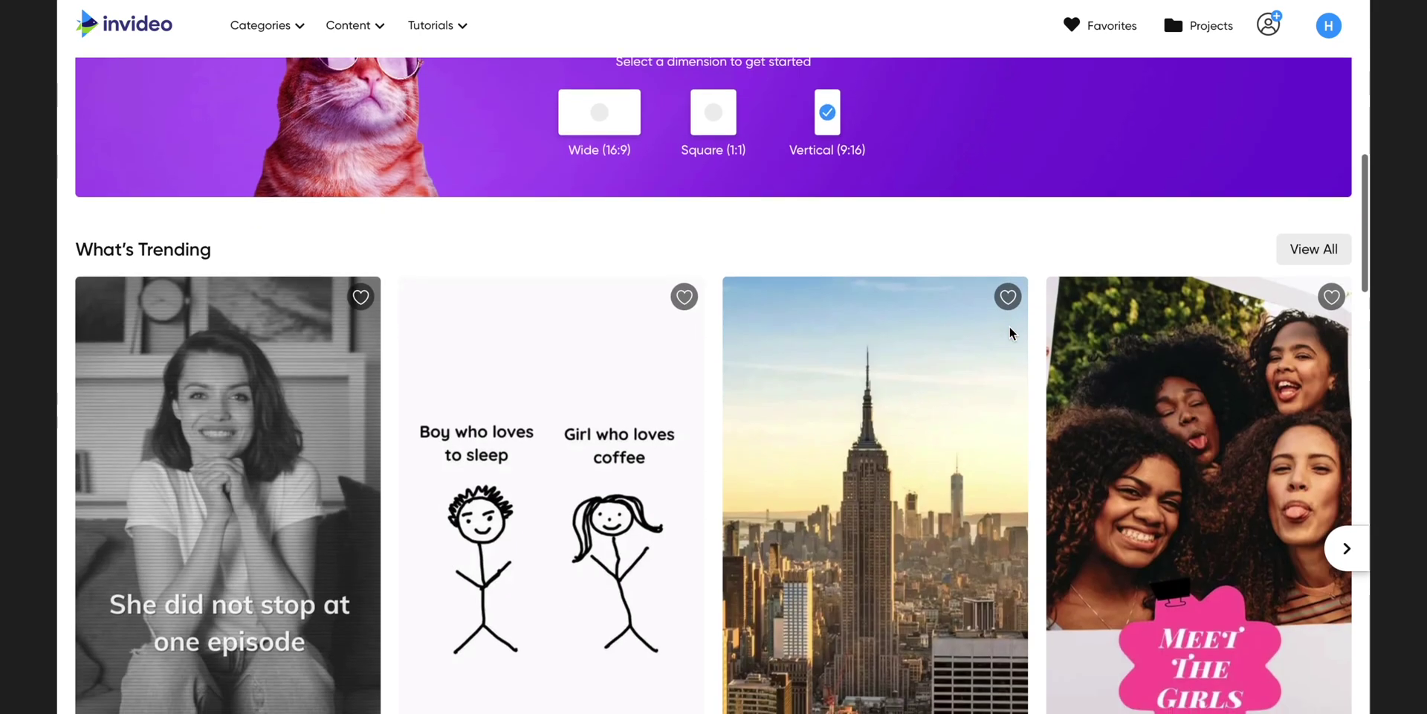
pyautogui.scroll(-8, 1011, 333)
pyautogui.scroll(5, 1009, 332)
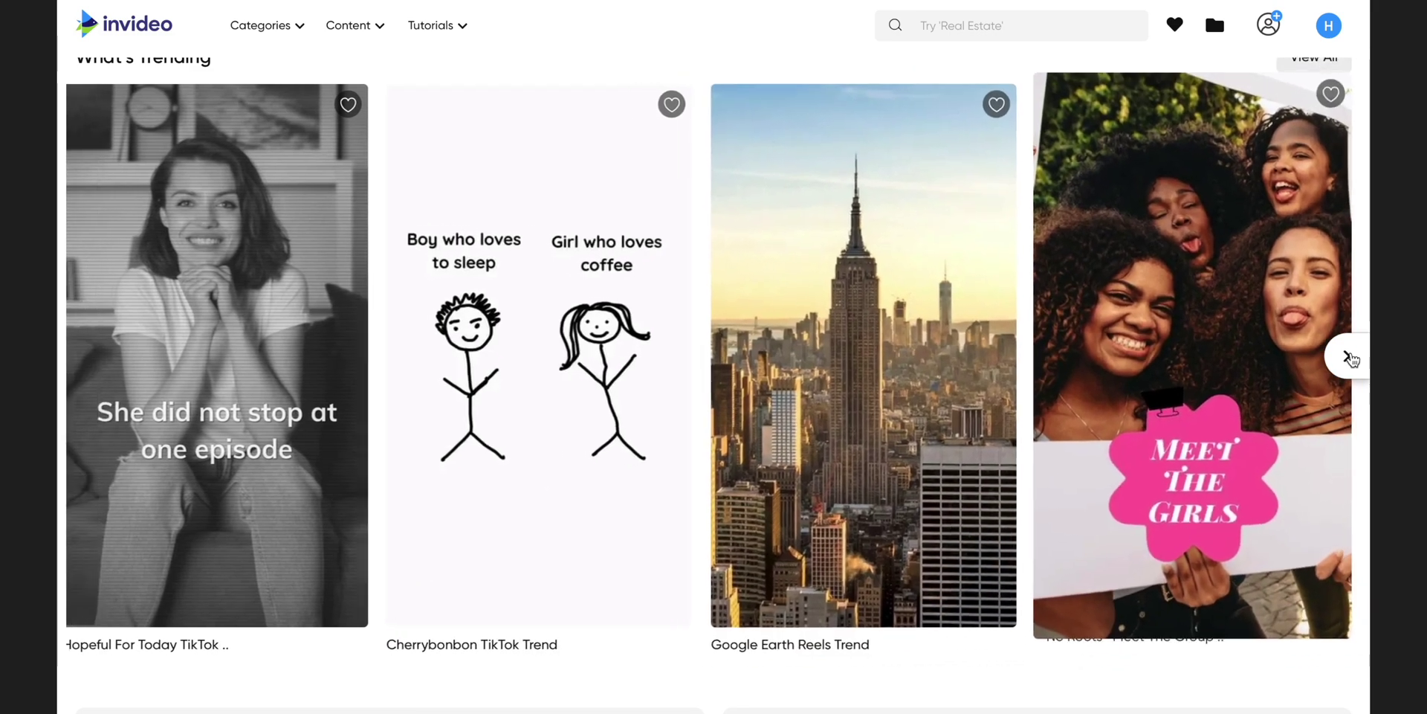
pyautogui.click(1350, 358)
# Preview and close the Mixed Media Portrait template, then choose Blank Canvas
pyautogui.click(1345, 359)
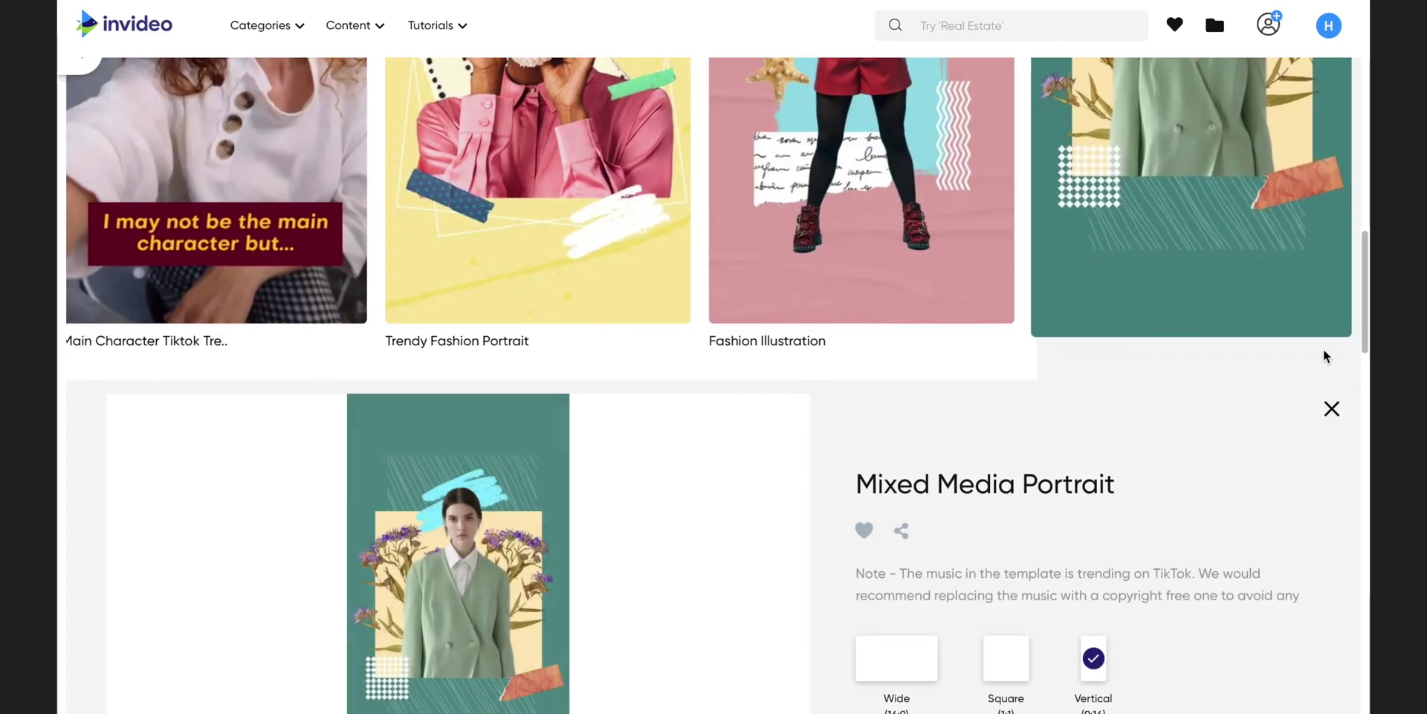
pyautogui.scroll(3, 1195, 341)
pyautogui.scroll(4, 1208, 398)
pyautogui.scroll(-5, 1207, 399)
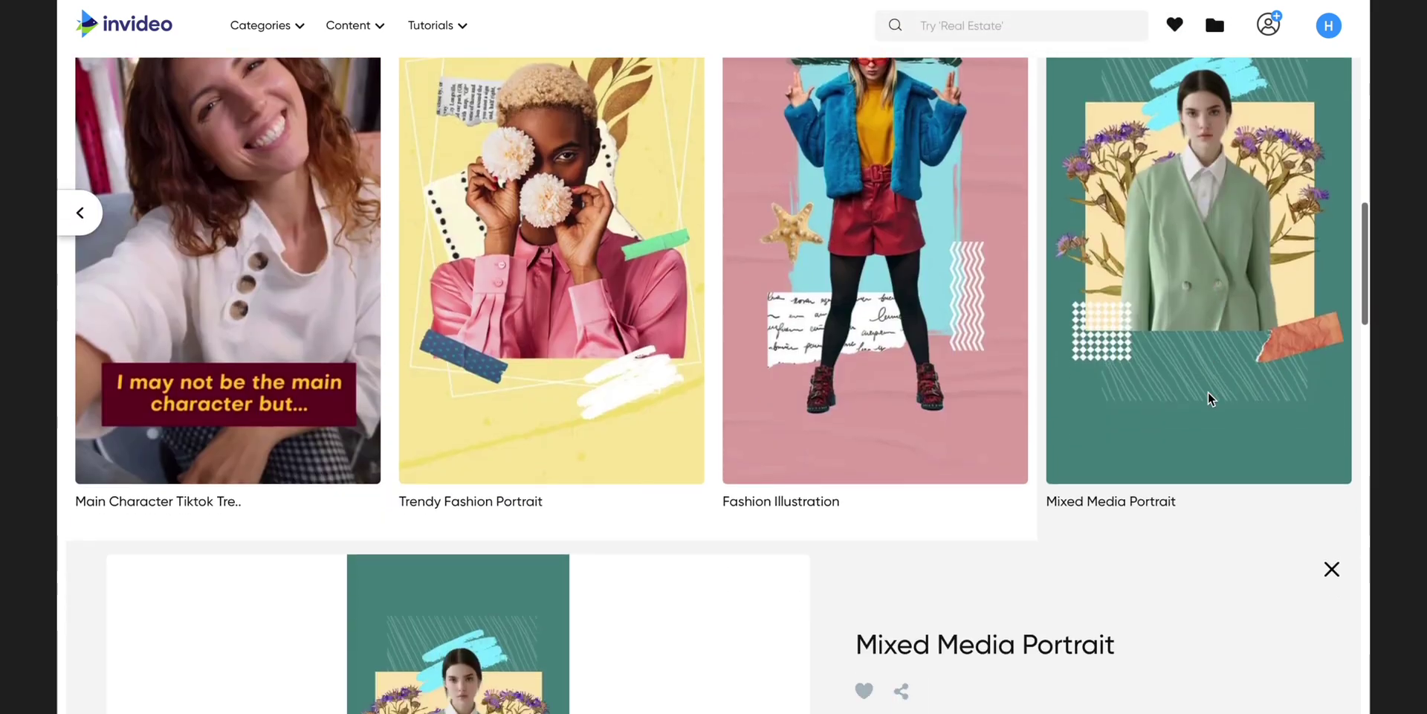
pyautogui.click(1275, 511)
pyautogui.scroll(10, 1274, 511)
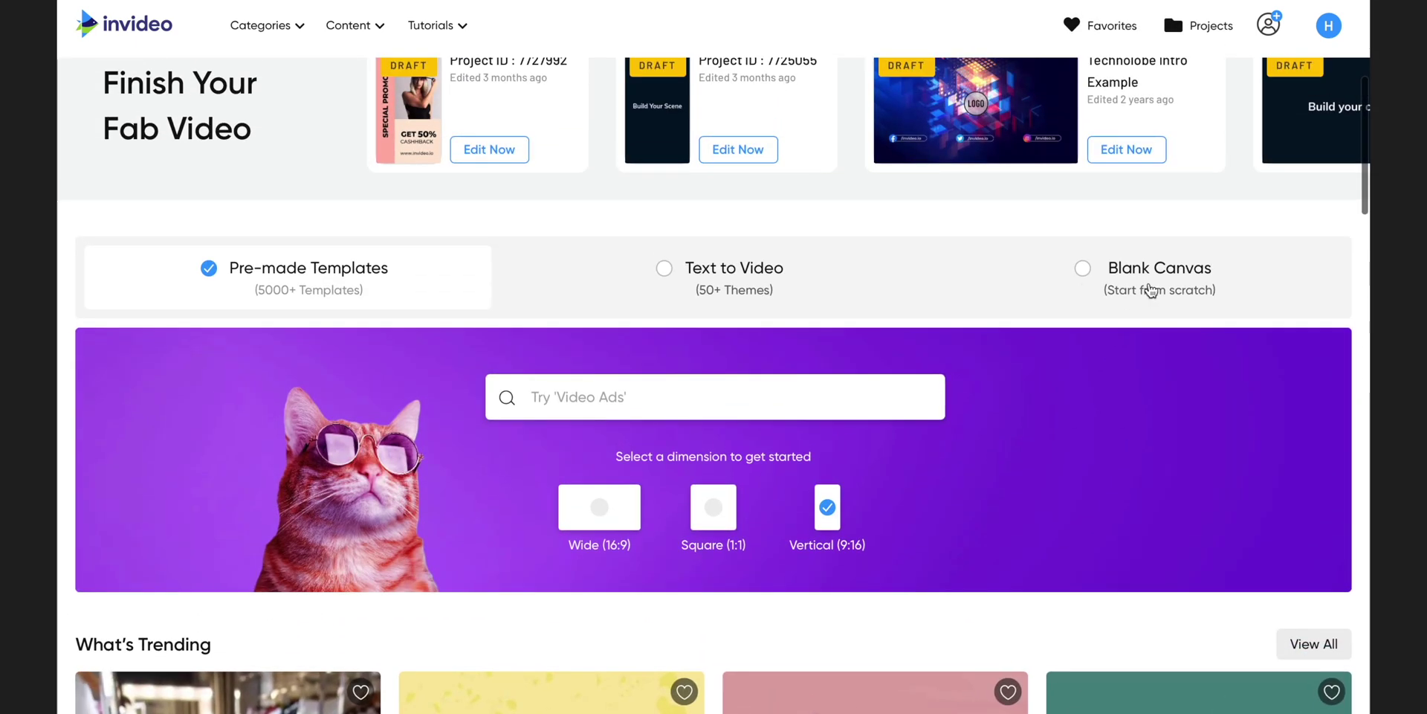
pyautogui.click(1145, 288)
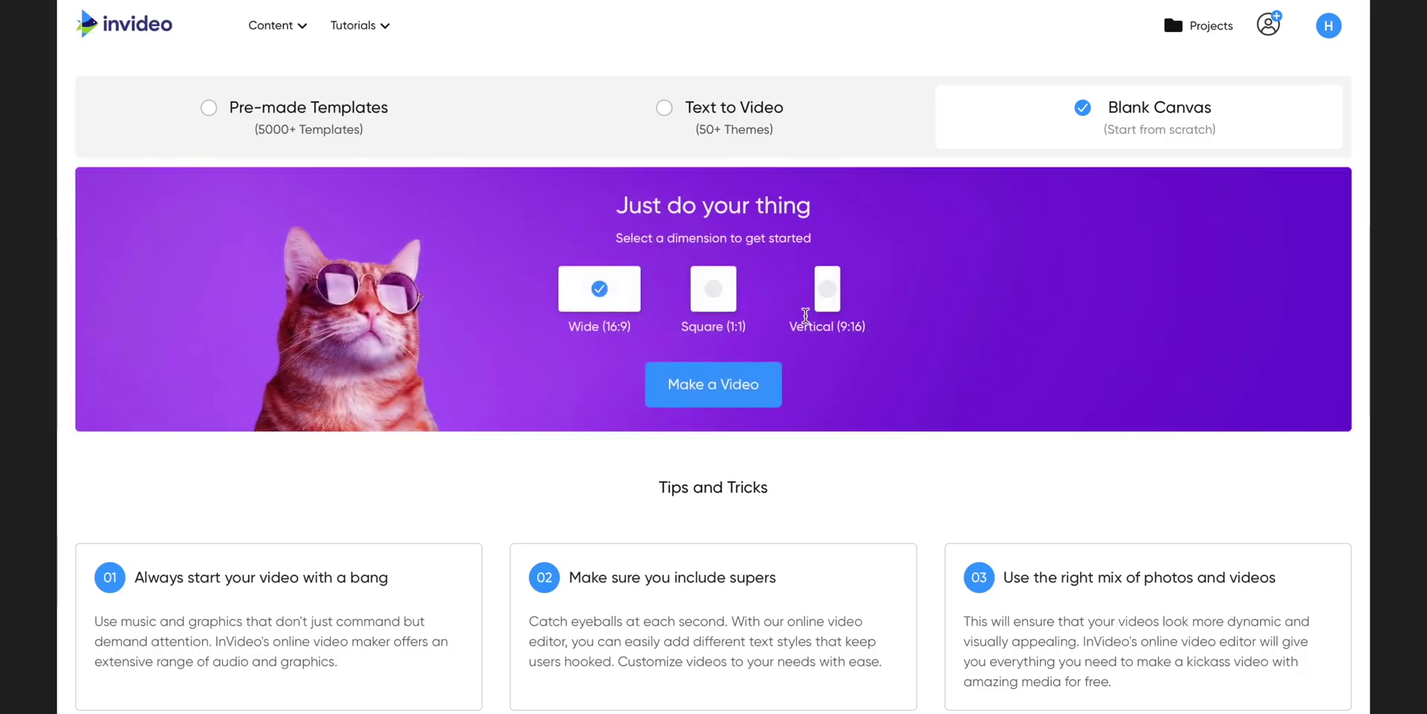
# Set the new video to Vertical 9:16 and upload all five Battery Care Reel clips
pyautogui.click(828, 290)
pyautogui.scroll(-3, 766, 387)
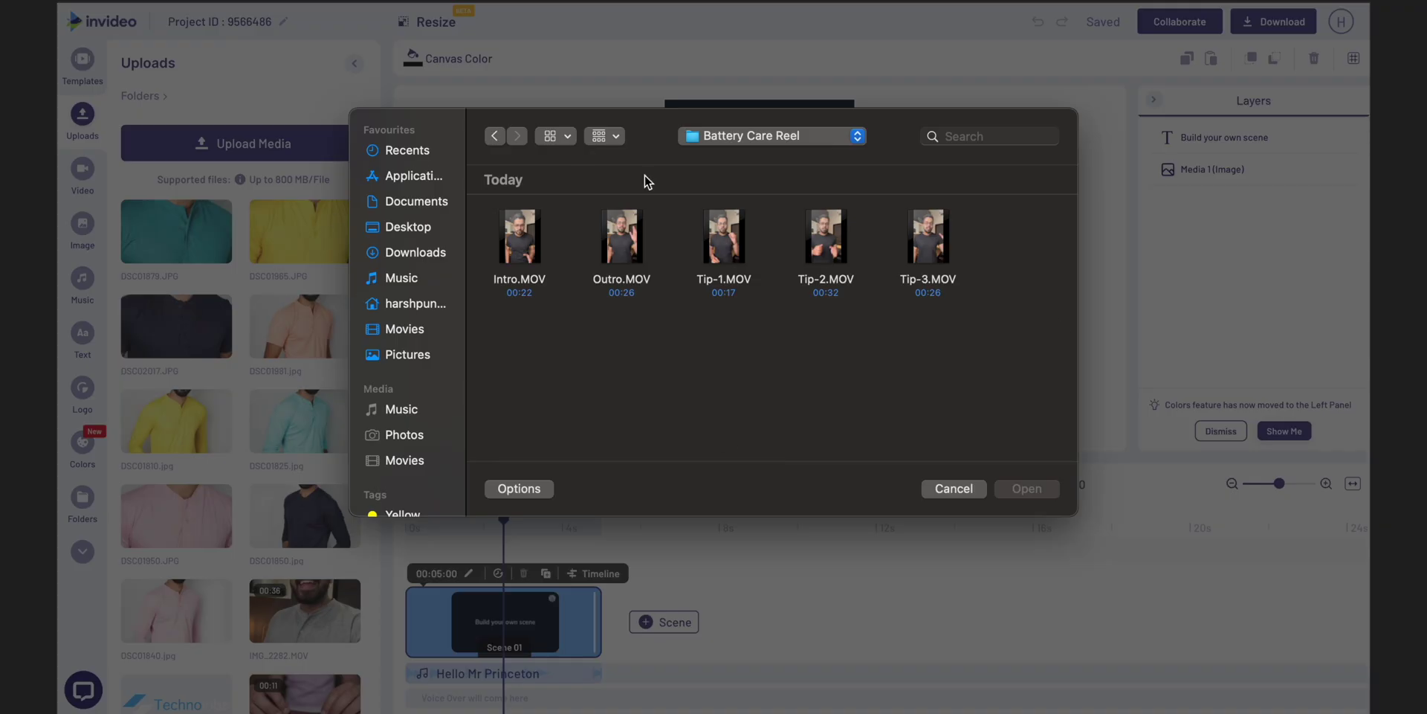
pyautogui.moveTo(516, 353); pyautogui.dragTo(959, 207)
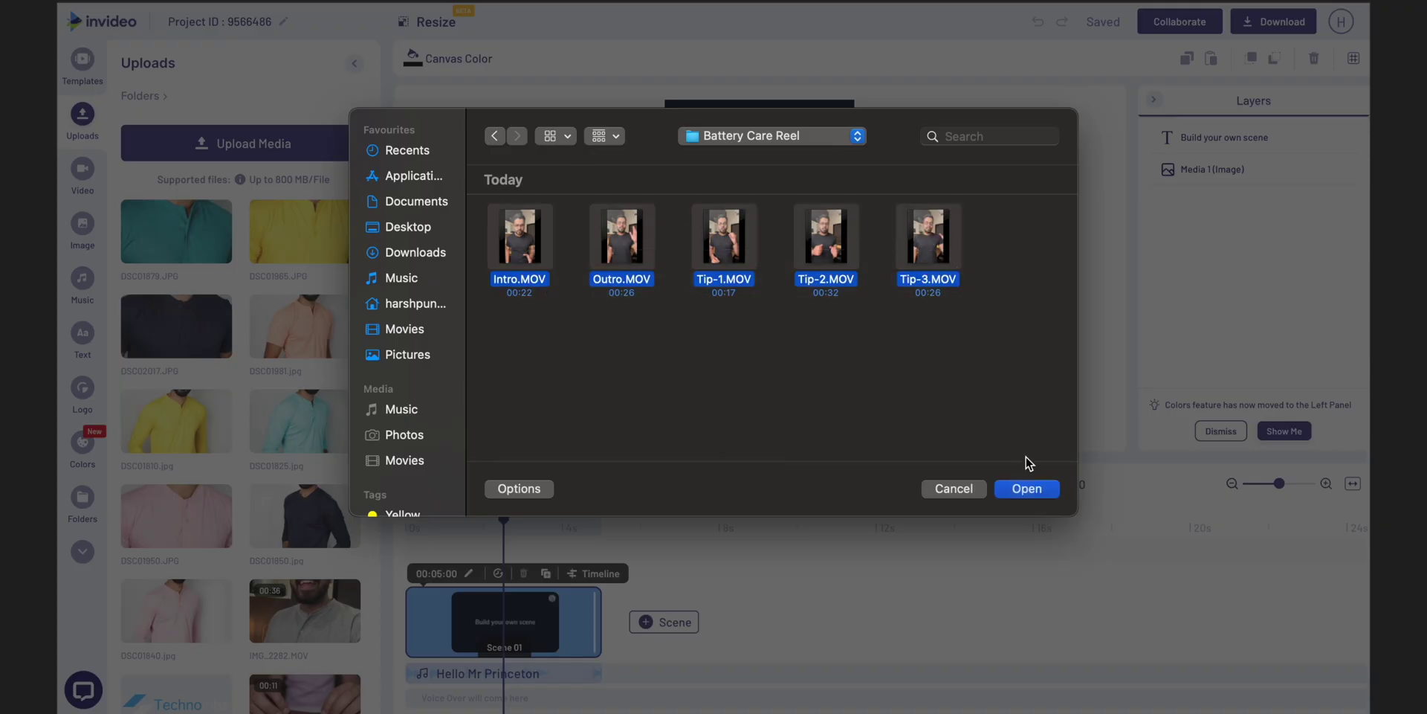
pyautogui.click(1024, 487)
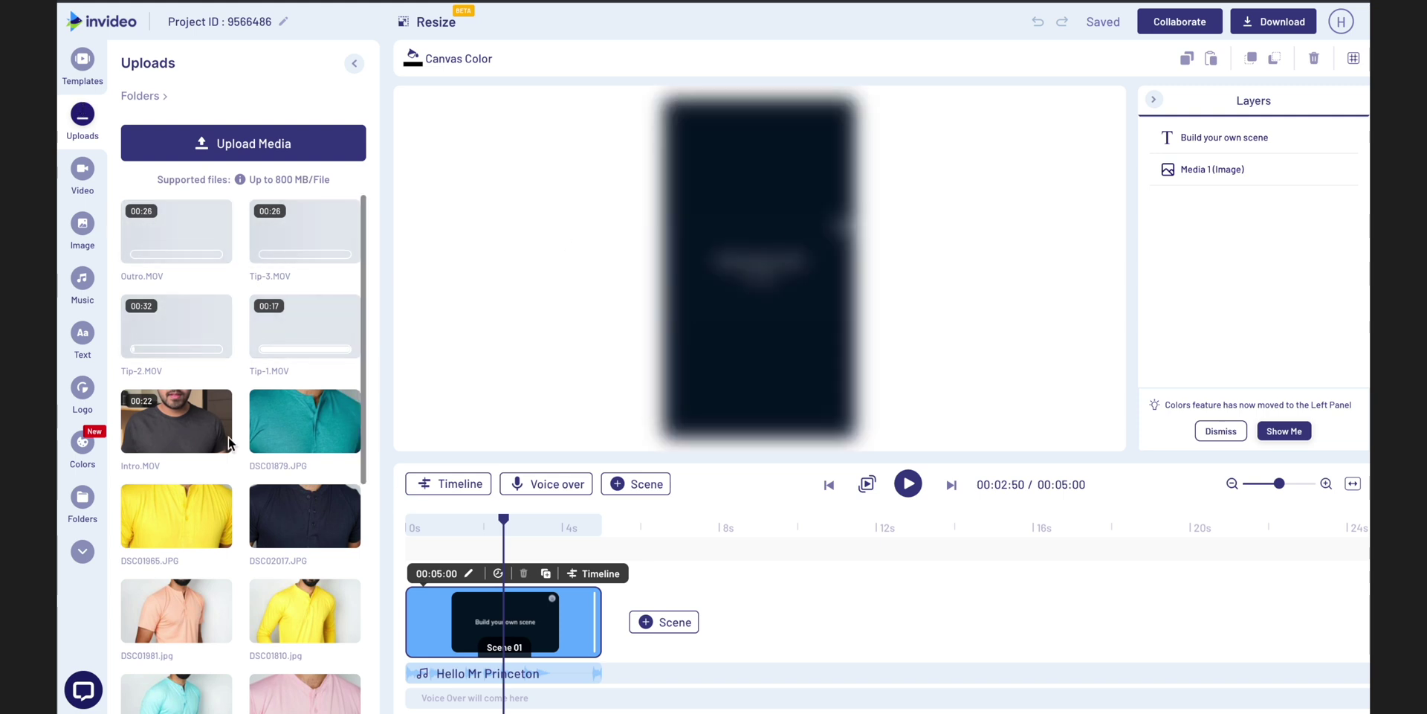
# Add Intro.MOV as a new scene and trim it to roughly 00:06–00:17
pyautogui.moveTo(417, 542); pyautogui.dragTo(413, 617)
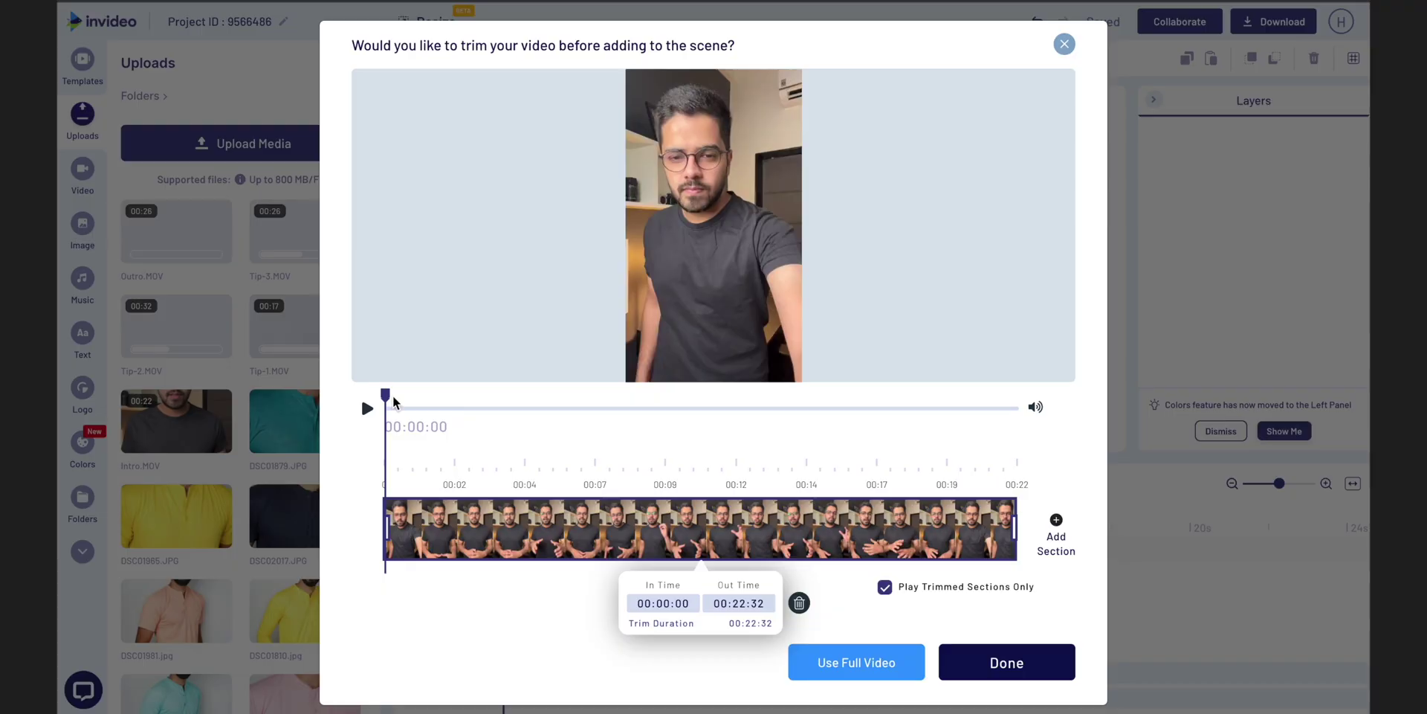
pyautogui.moveTo(381, 391); pyautogui.dragTo(400, 393)
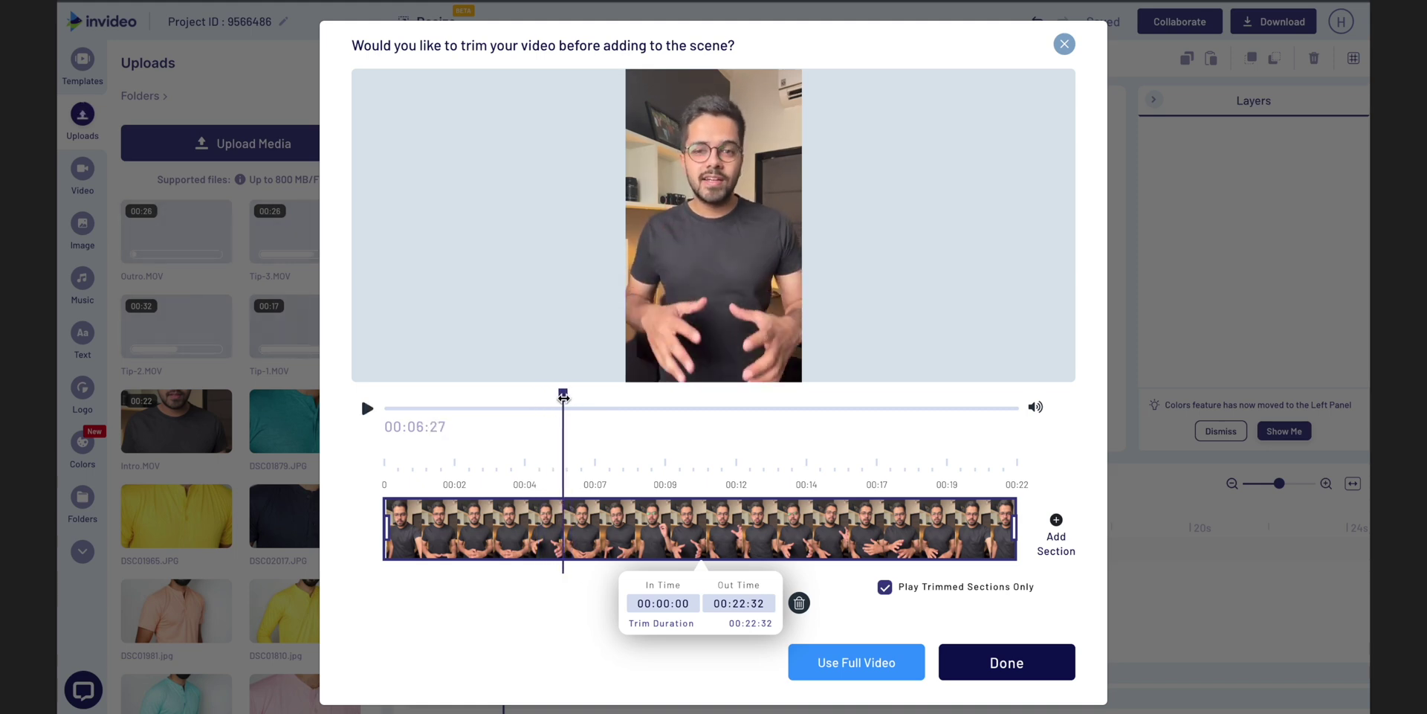
pyautogui.moveTo(384, 528); pyautogui.dragTo(563, 540)
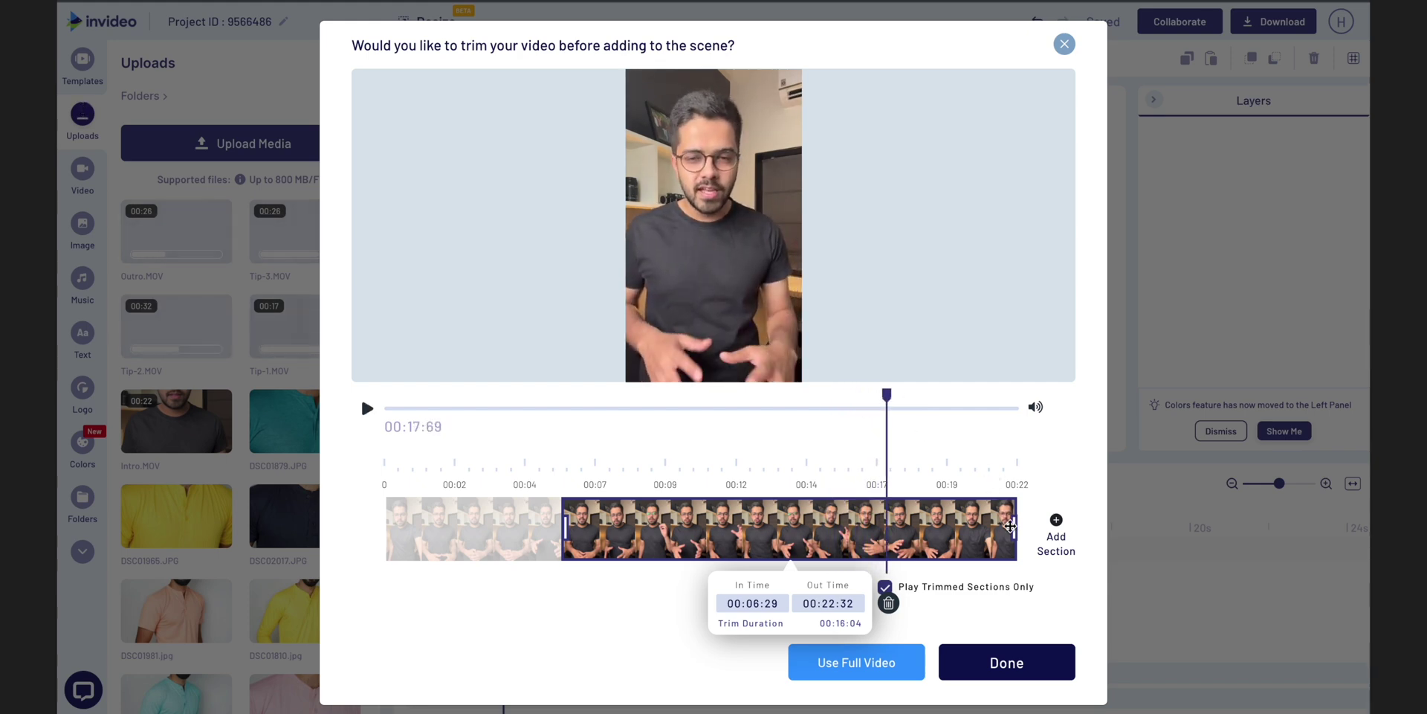
pyautogui.moveTo(1016, 529); pyautogui.dragTo(888, 536)
# Confirm the Intro trim as Scene 01, then keep a second clip section starting near 00:14
pyautogui.click(1001, 662)
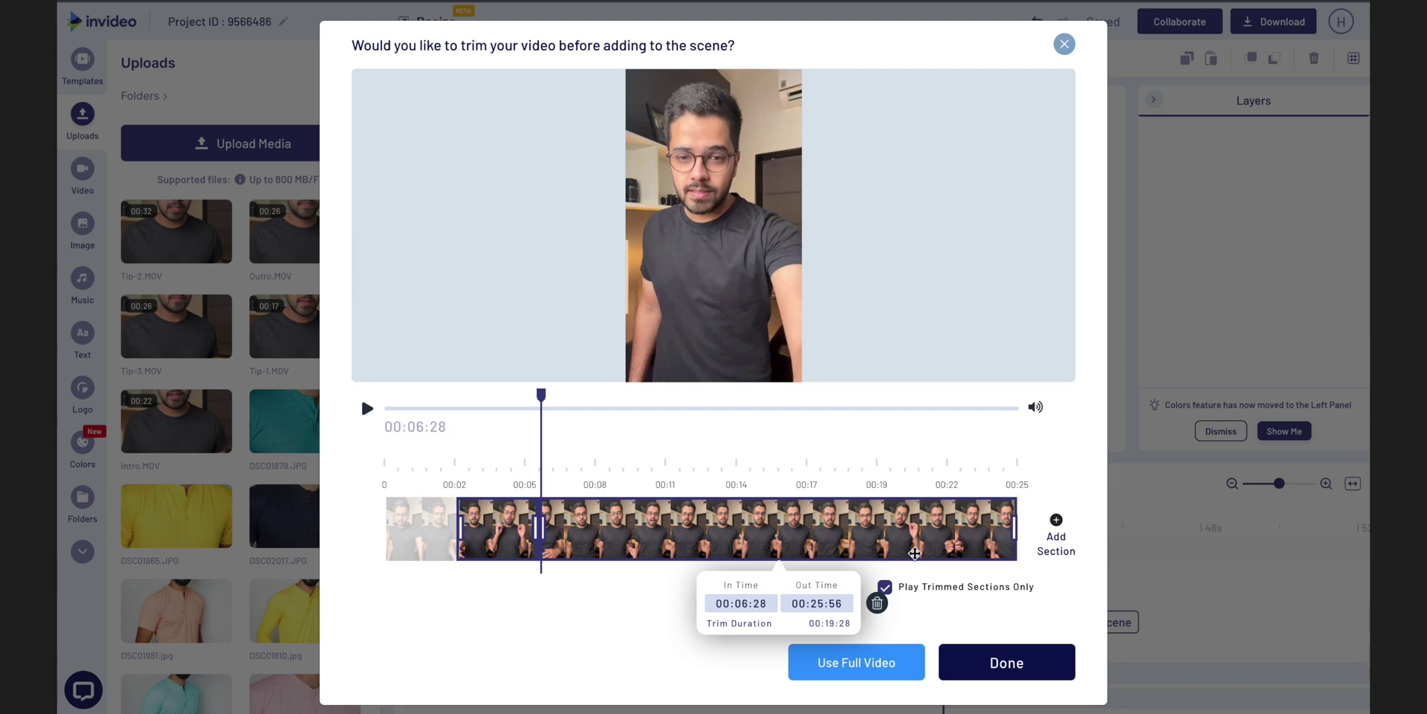
pyautogui.moveTo(543, 528); pyautogui.dragTo(737, 545)
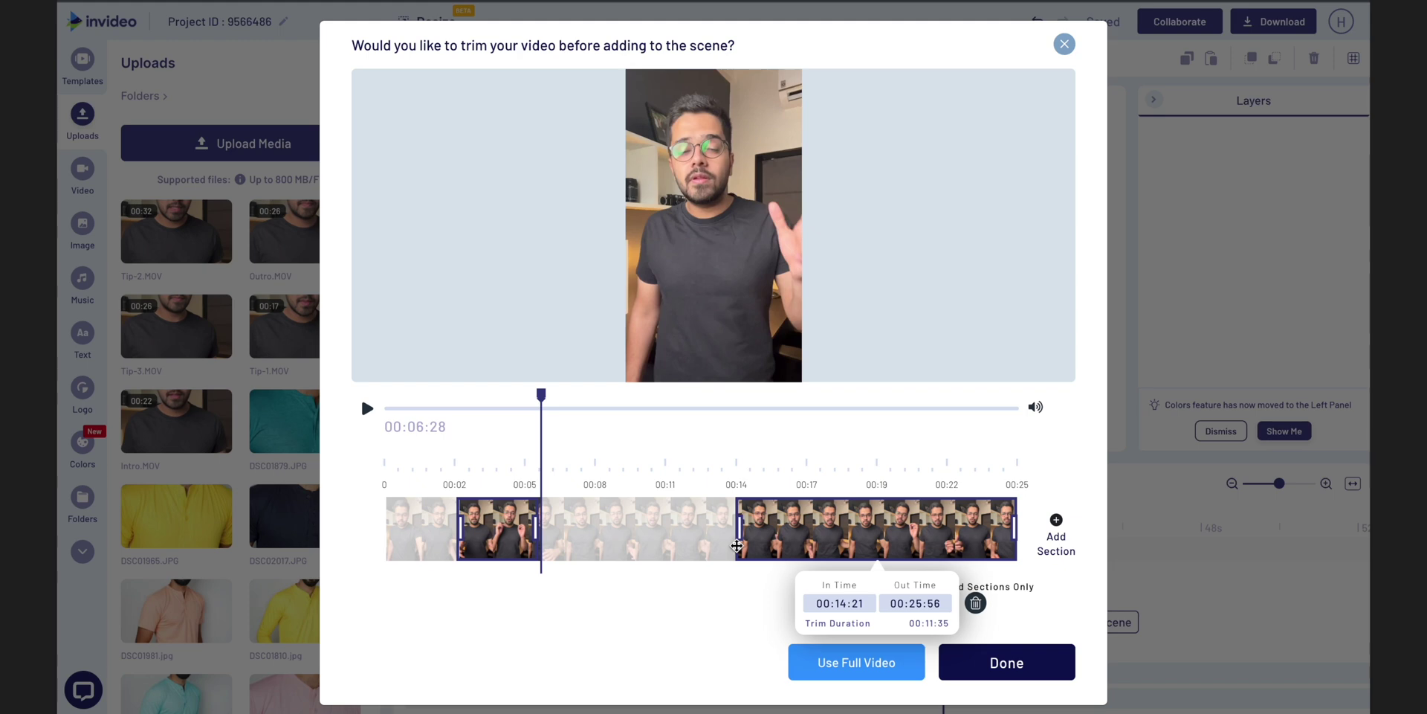
pyautogui.click(1014, 658)
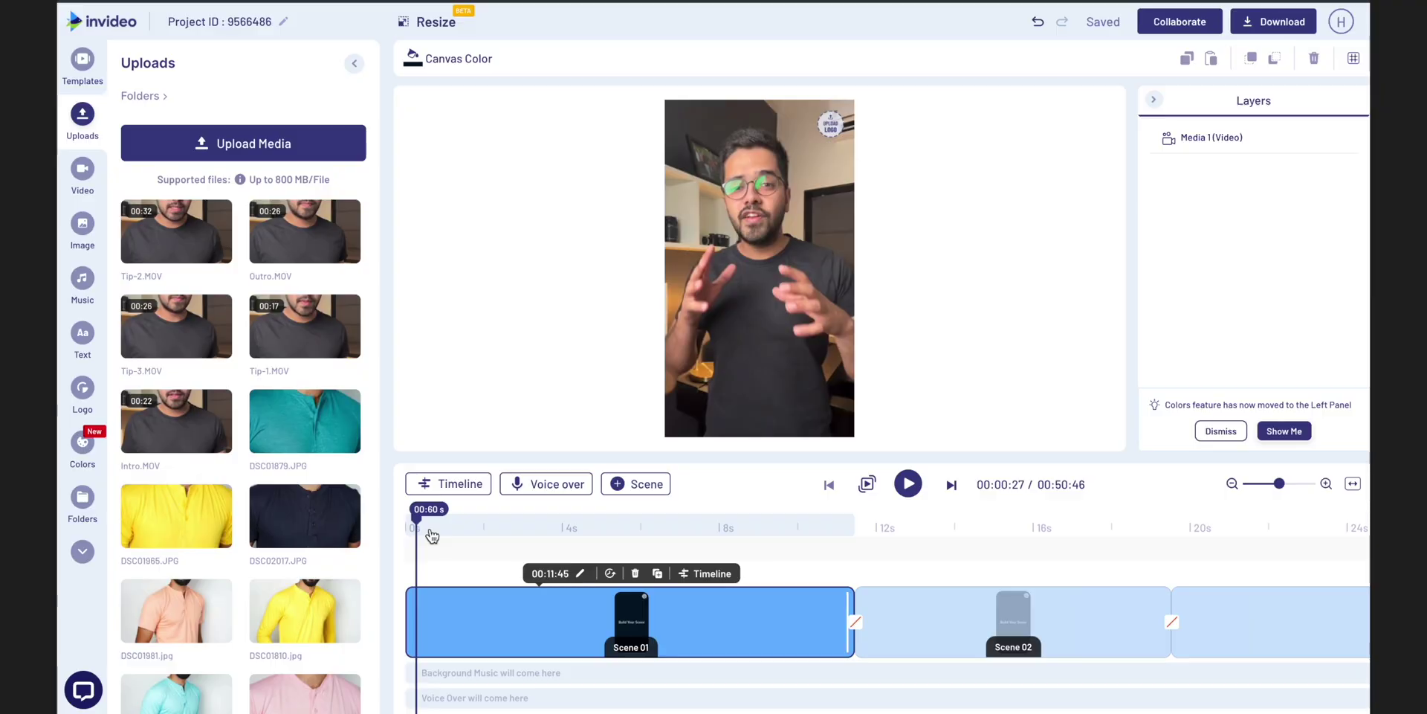
# Add a stock 'smartphone' video clip to Scene 1
pyautogui.click(82, 172)
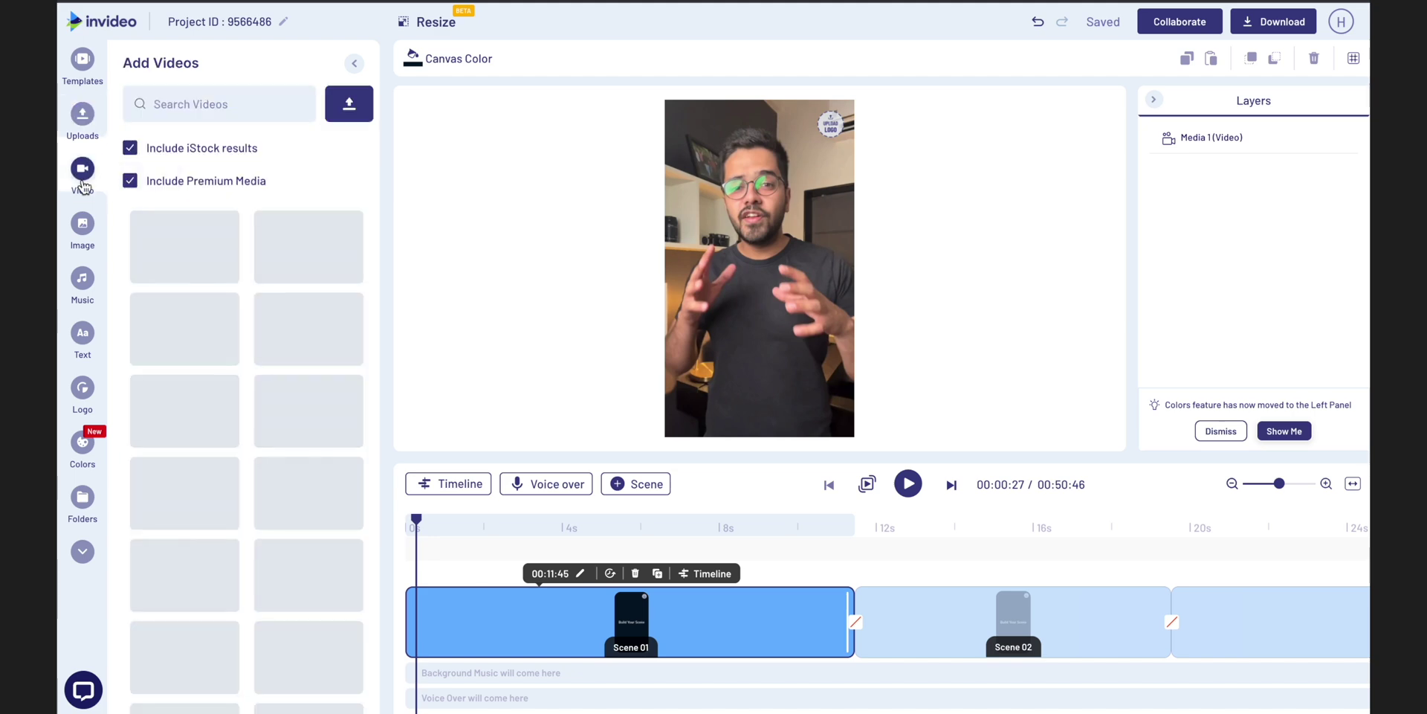
pyautogui.click(257, 101)
pyautogui.write('smartphone')
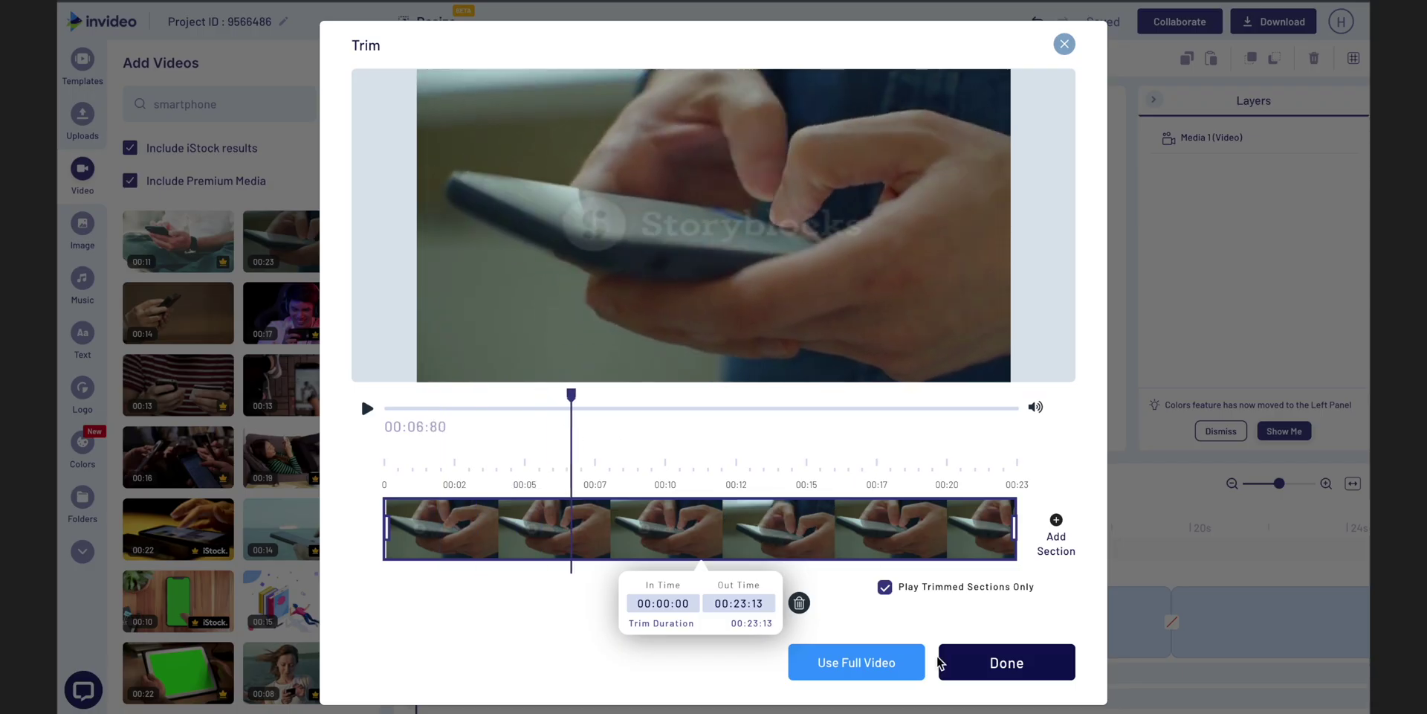
pyautogui.click(939, 662)
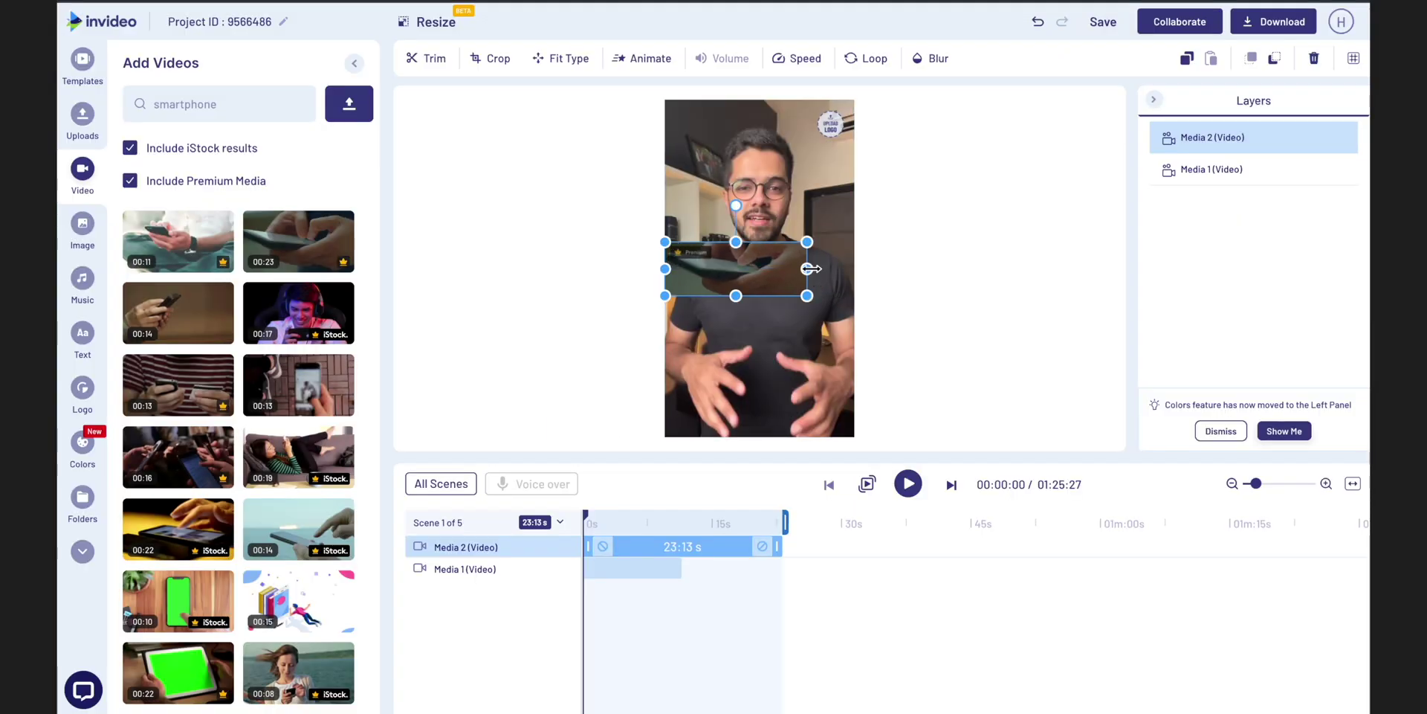
# Stretch the smartphone overlay to fill the vertical frame and preview the scenes
pyautogui.moveTo(809, 268); pyautogui.dragTo(854, 268)
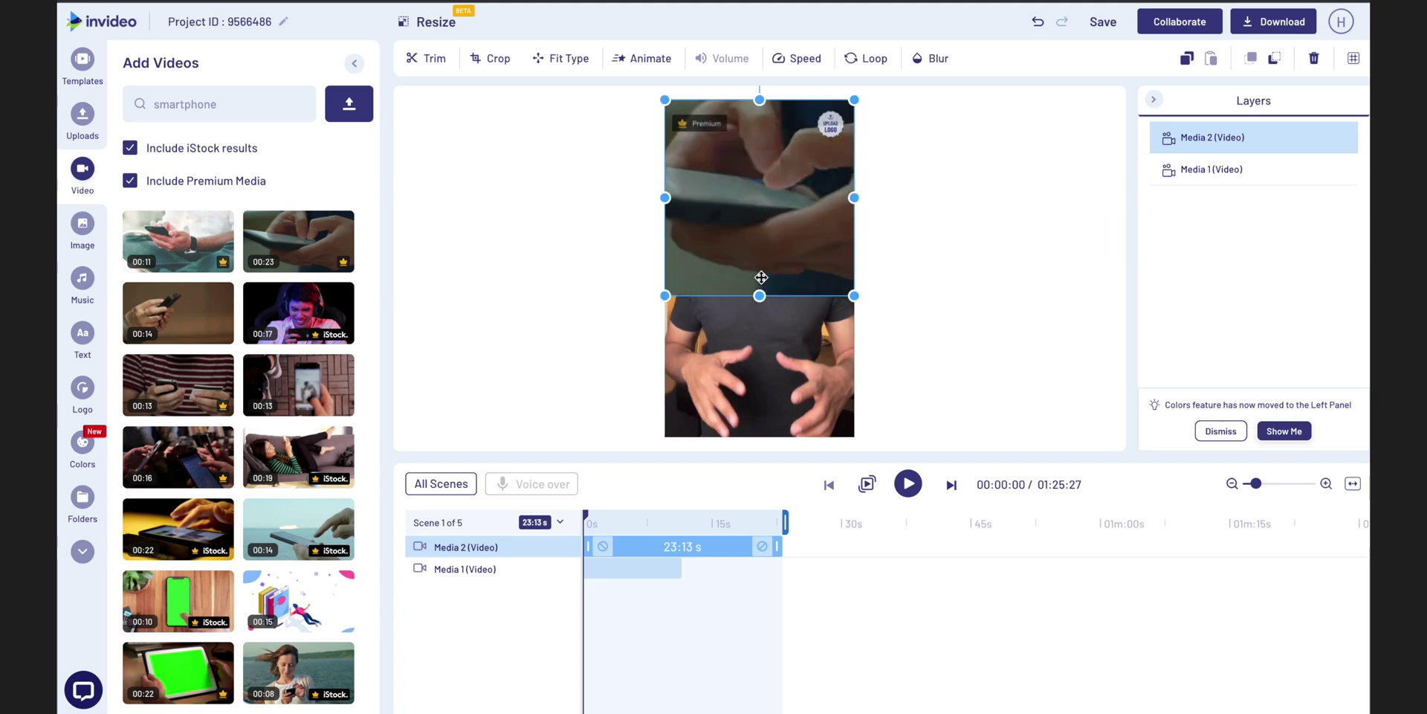
pyautogui.moveTo(759, 296); pyautogui.dragTo(783, 448)
pyautogui.click(561, 509)
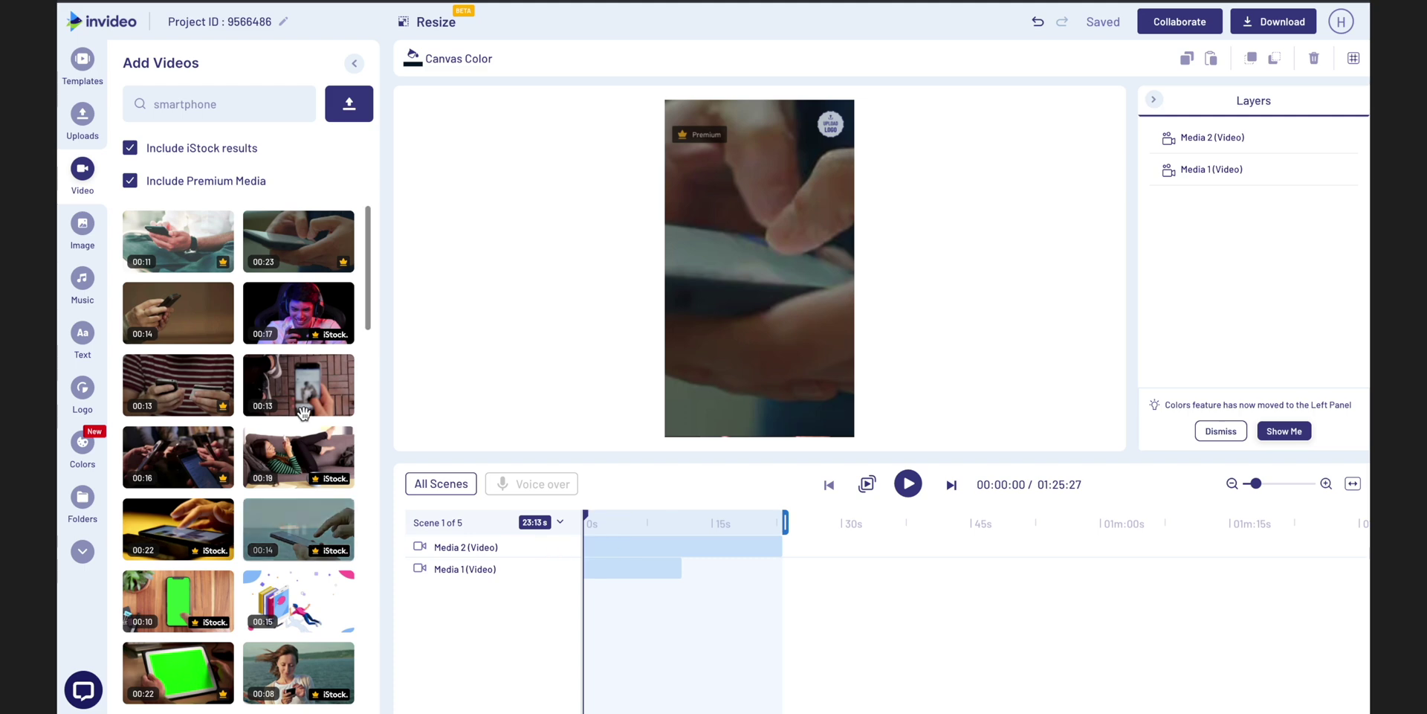
pyautogui.click(445, 484)
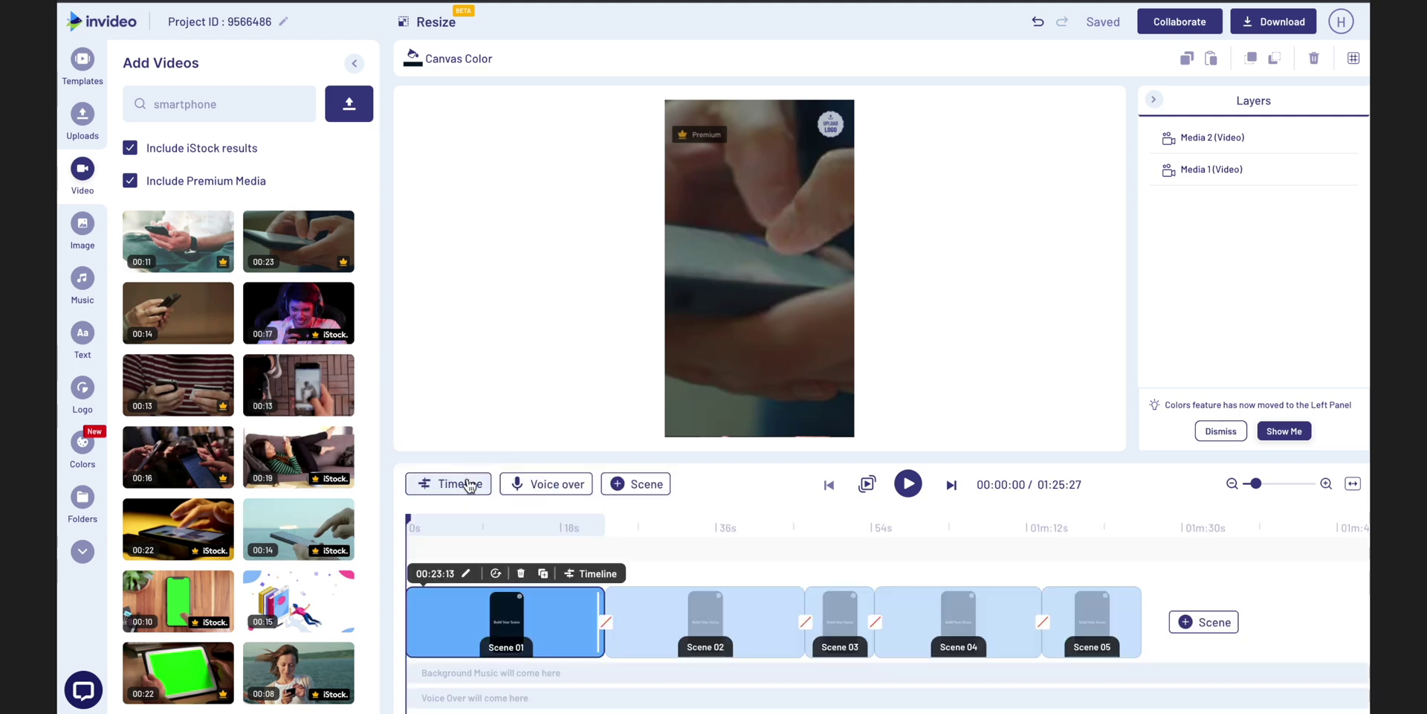
pyautogui.press('space')
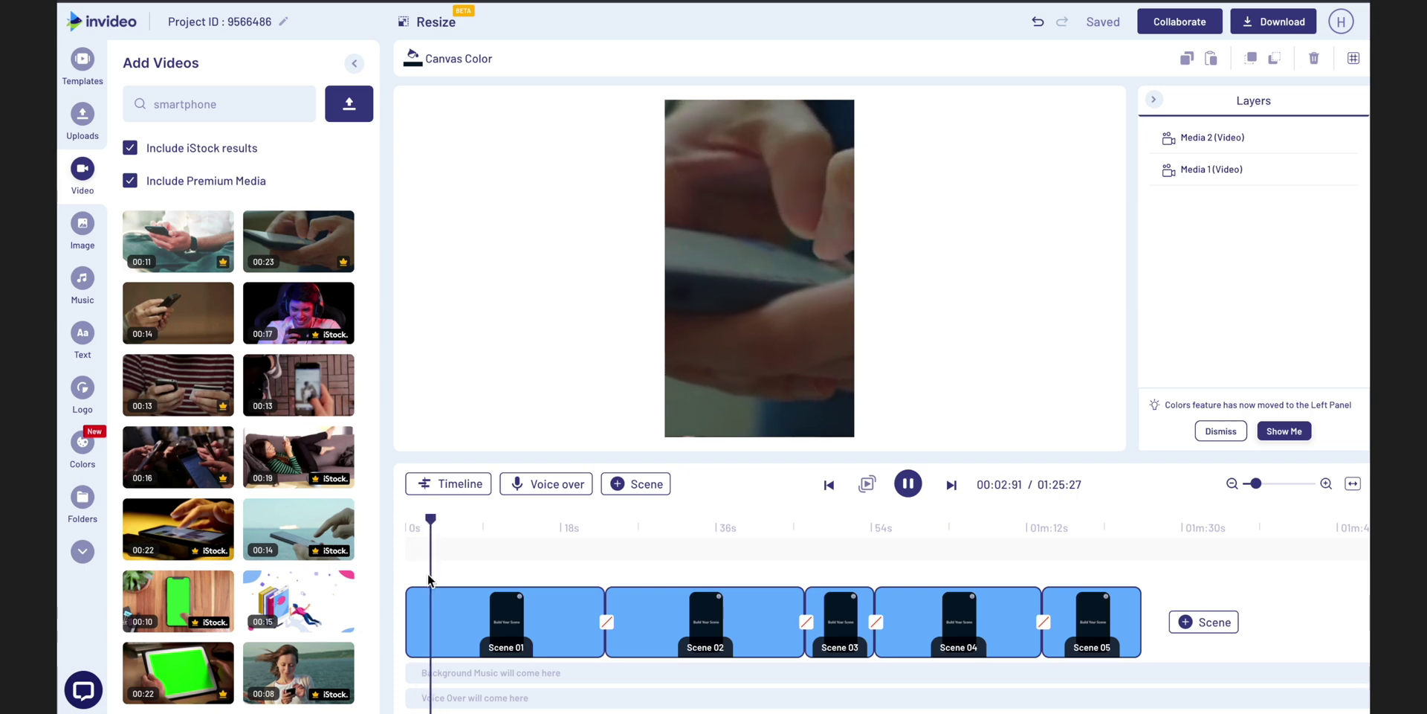
pyautogui.press('space')
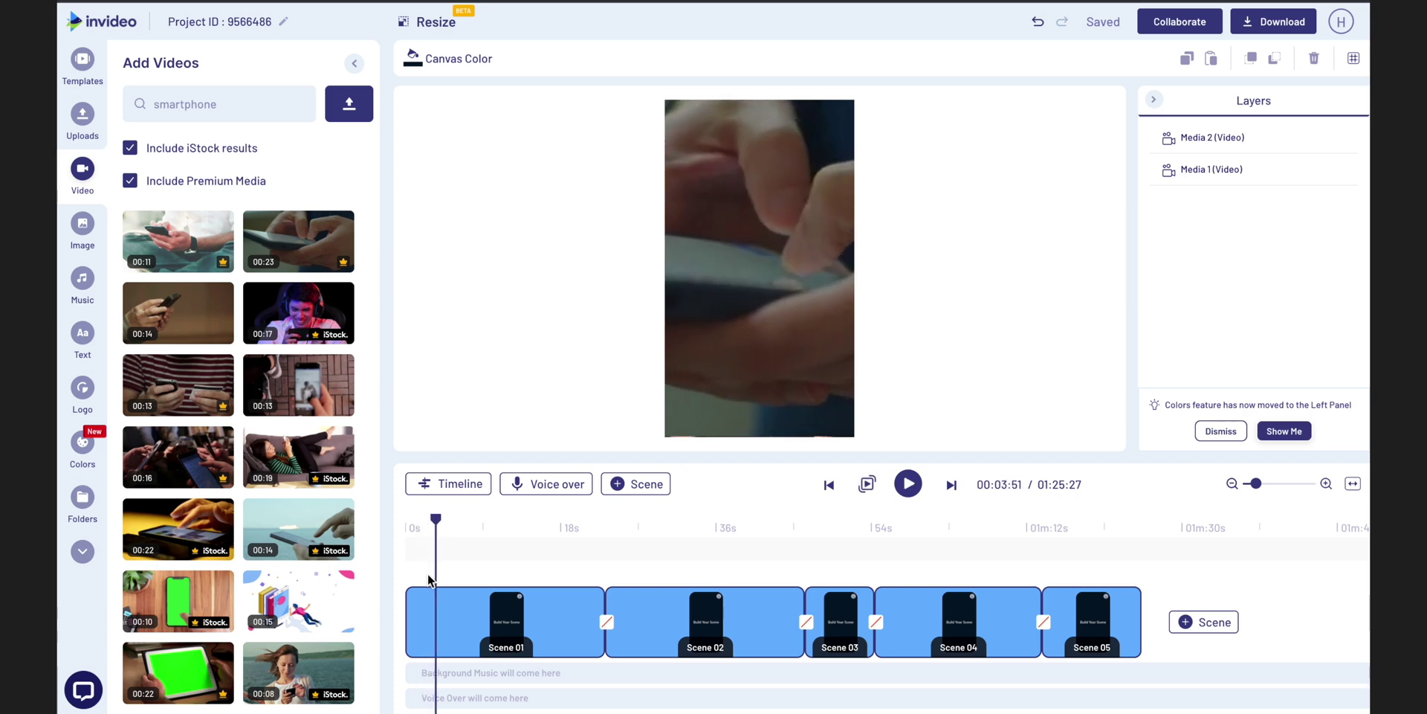
# Shorten the smartphone overlay to about 4 seconds and replay the video from the start
pyautogui.click(448, 484)
pyautogui.moveTo(780, 551); pyautogui.dragTo(609, 552)
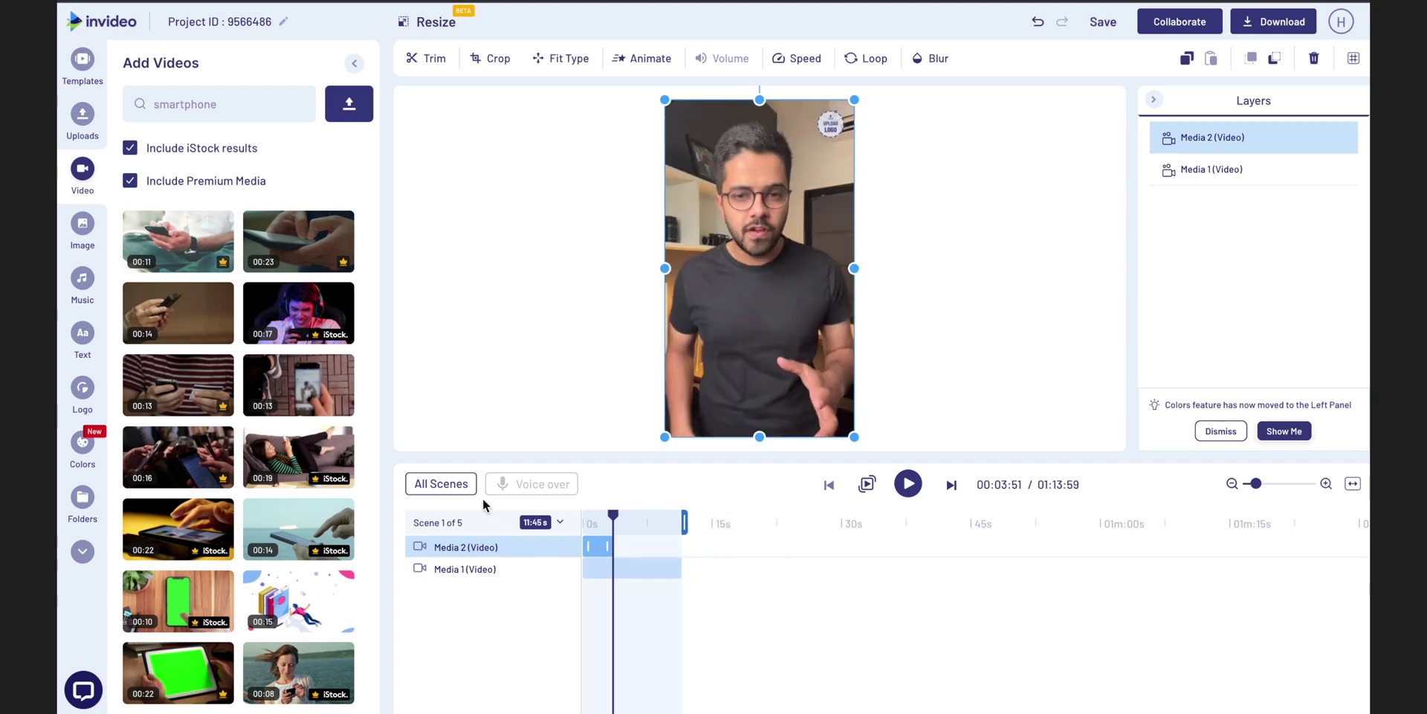
pyautogui.click(465, 483)
pyautogui.moveTo(454, 526); pyautogui.dragTo(388, 514)
pyautogui.press('space')
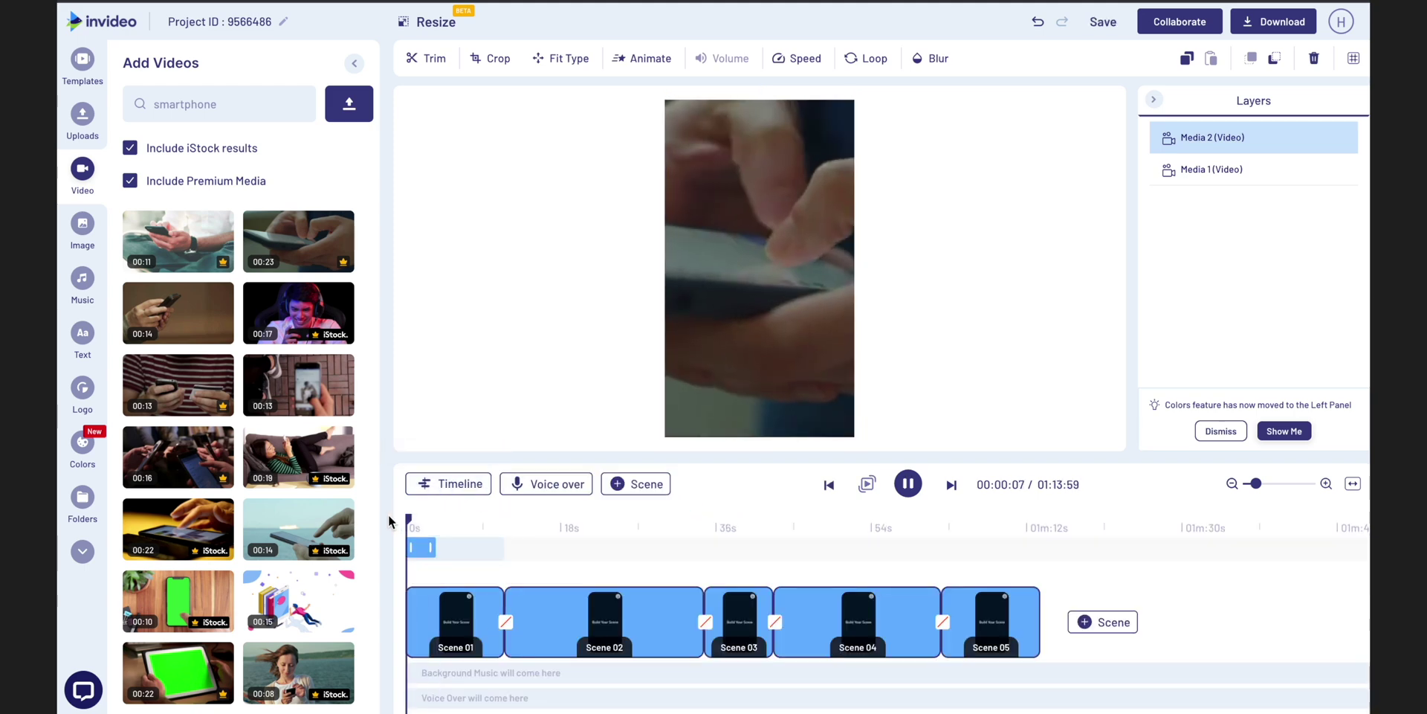